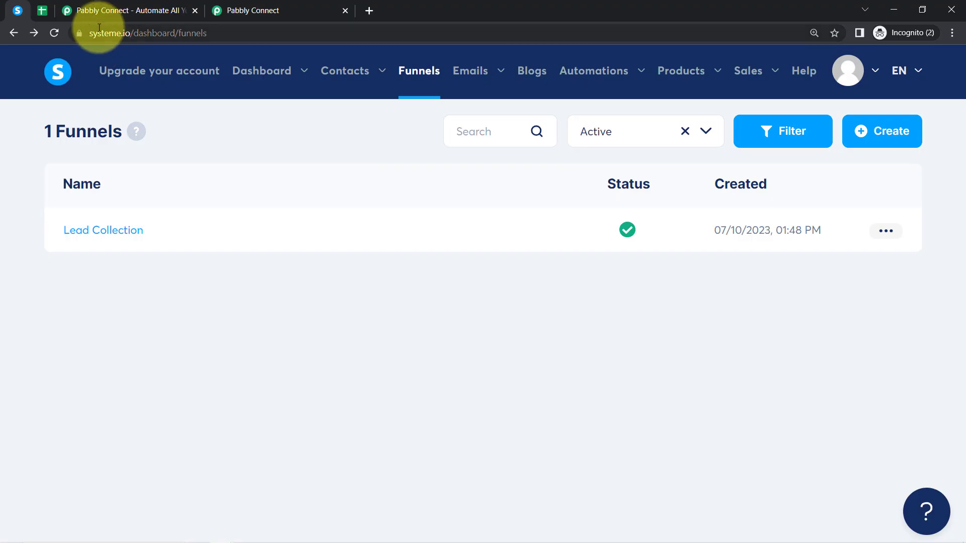
- Open the Lead Collection funnel's squeeze page in a new tab and scroll through its lead form
left_click(894, 234)
left_click(803, 237)
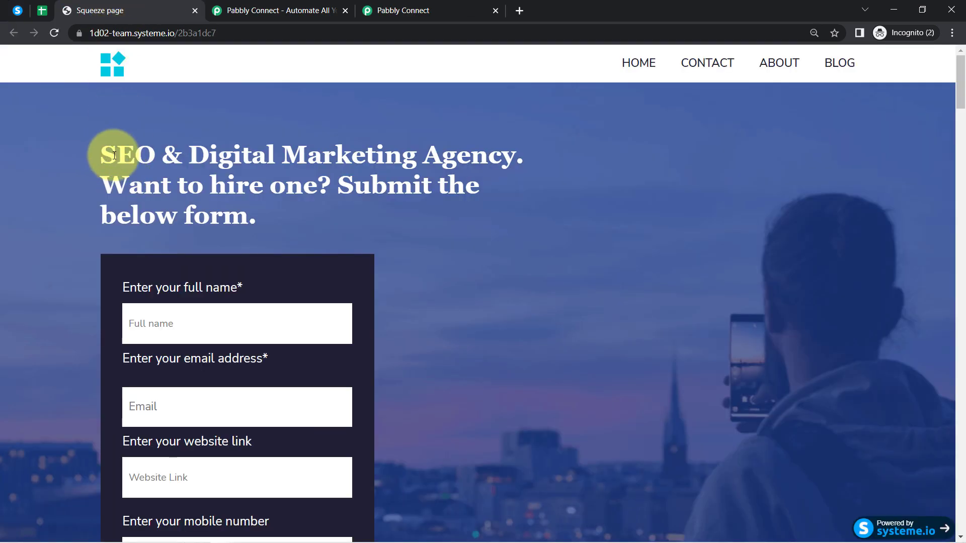
left_click_drag(103, 154, 274, 207)
scroll(274, 207, "down", 1)
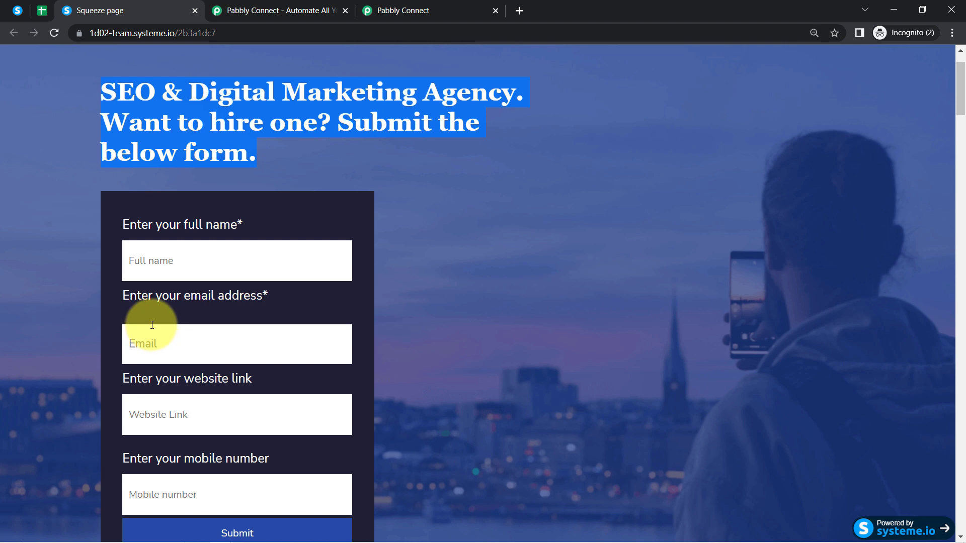
scroll(152, 325, "down", 2)
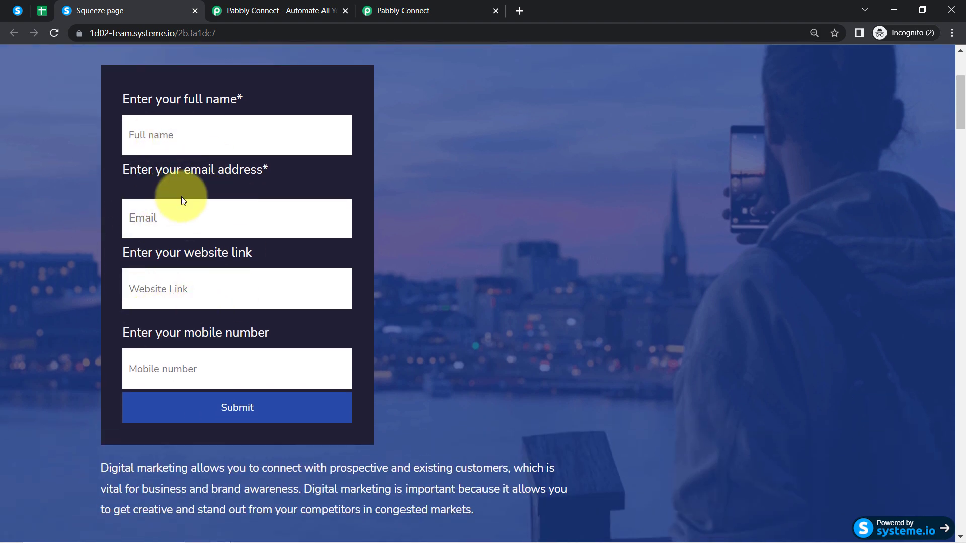
- Check the empty rows of the All Leads sheet, then return to the Systeme.io funnels list
left_click(42, 10)
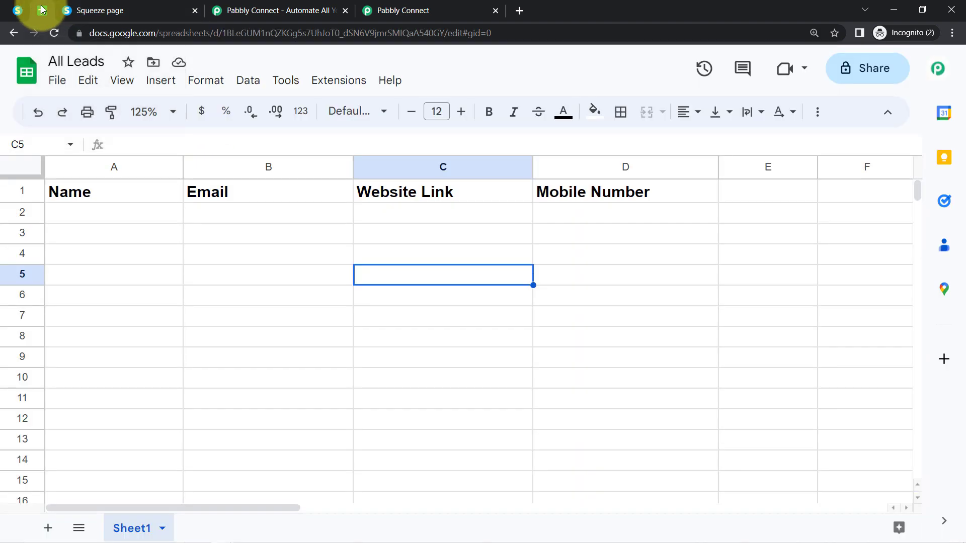
left_click_drag(144, 212, 587, 412)
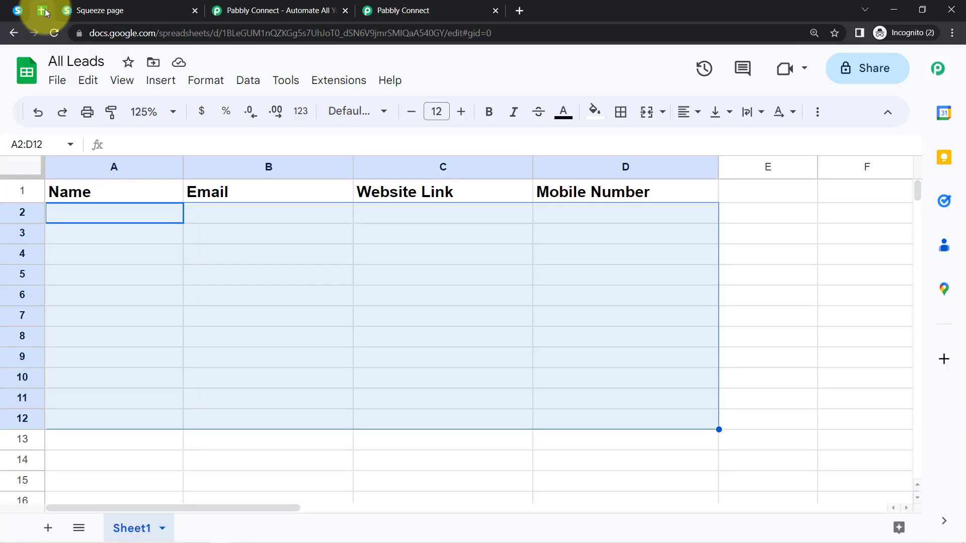
left_click(16, 10)
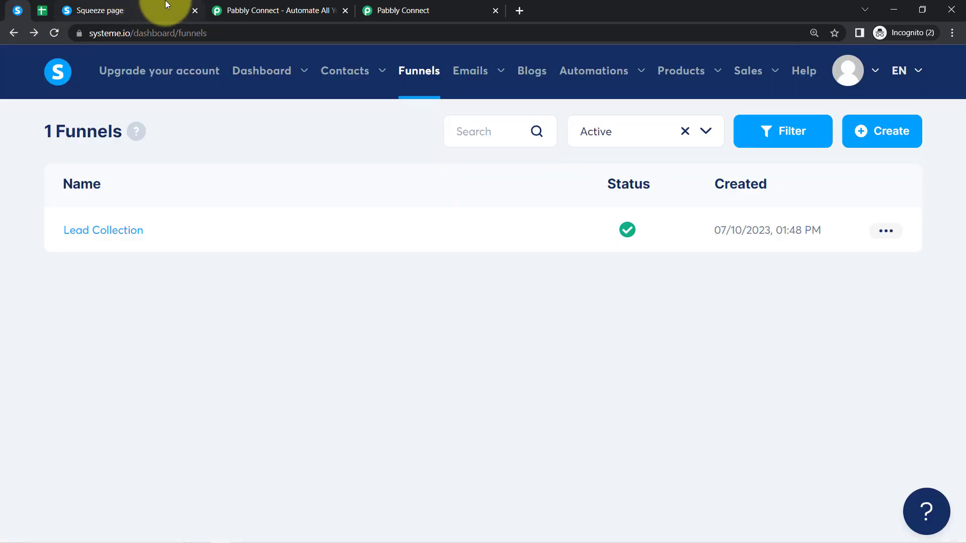
- Dismiss the lifetime offer popup on the Pabbly Connect homepage and bring up the Pabbly Connect dashboard
left_click(224, 10)
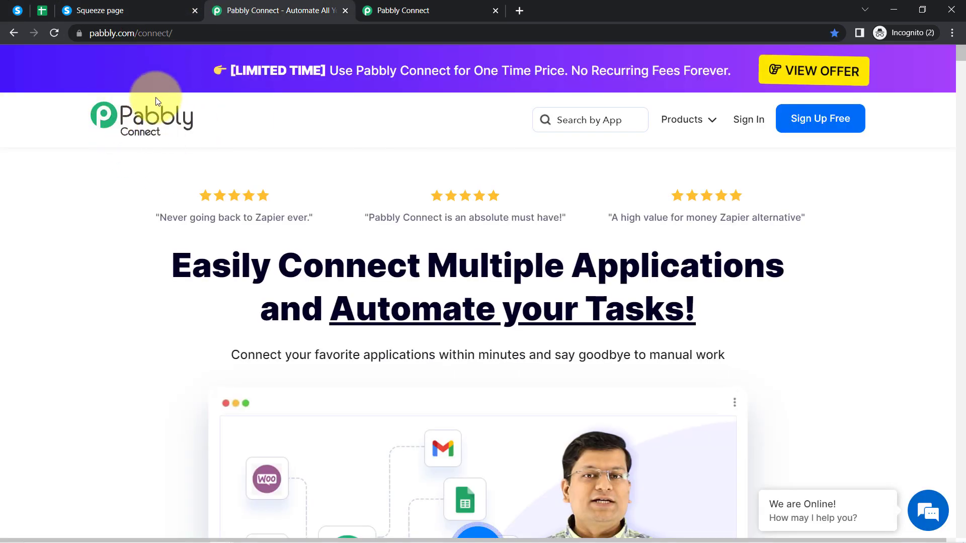
left_click_drag(230, 270, 704, 380)
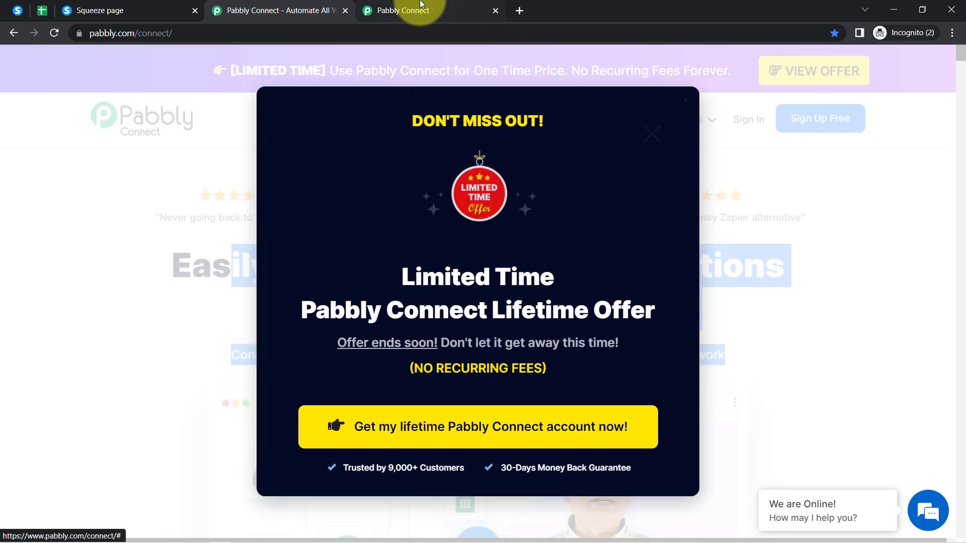
left_click(421, 4)
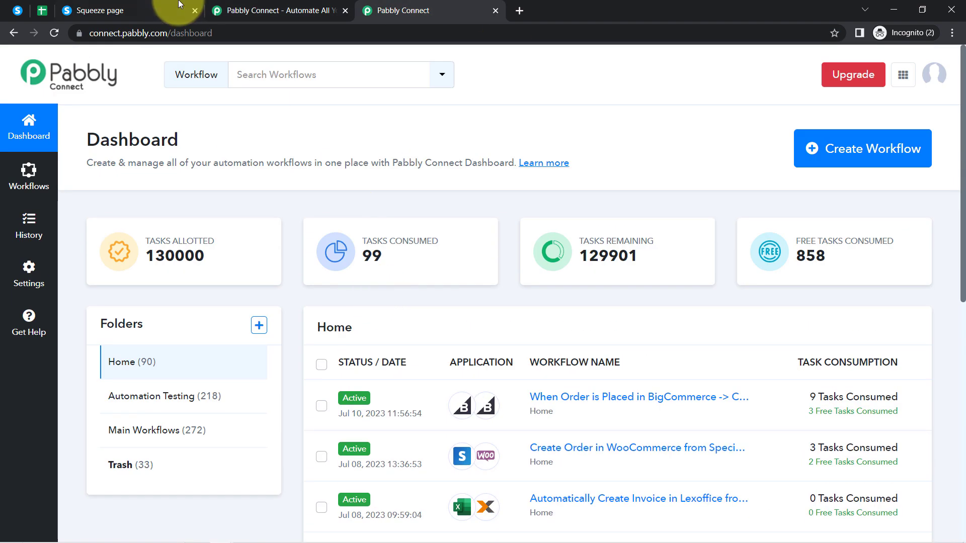
left_click(239, 7)
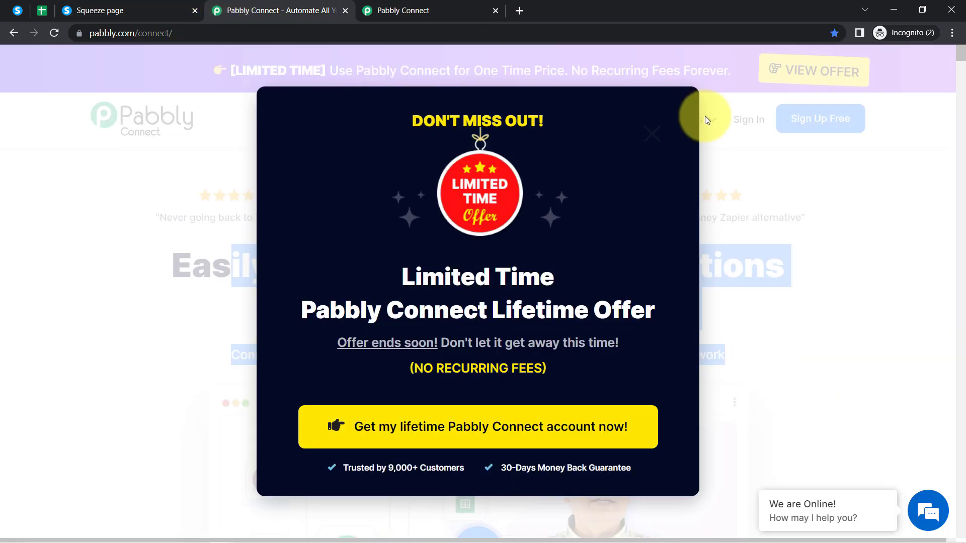
left_click(654, 131)
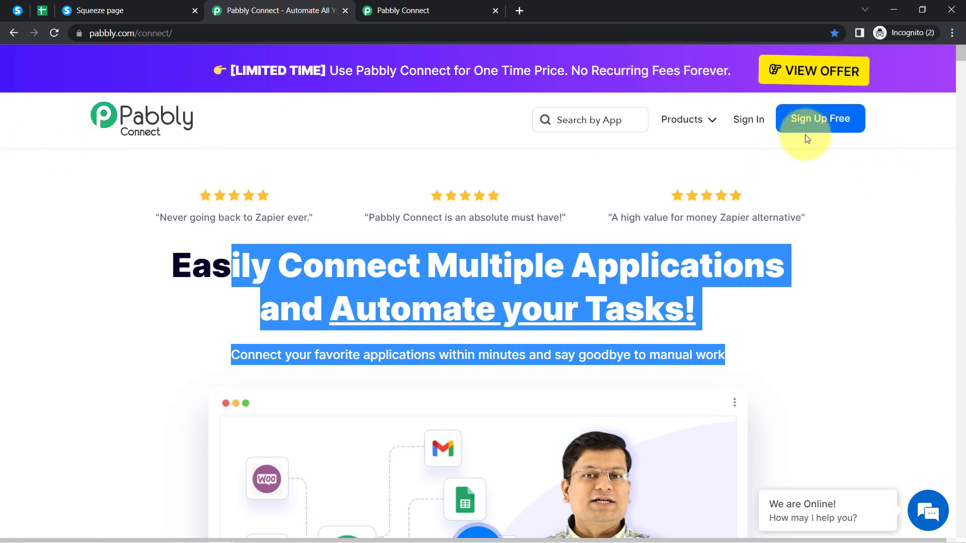
left_click(793, 180)
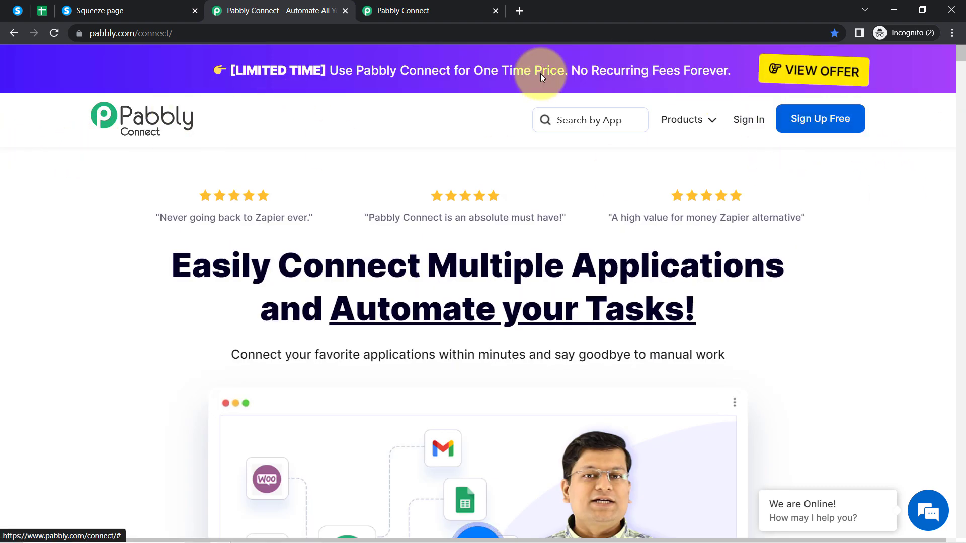
left_click(426, 10)
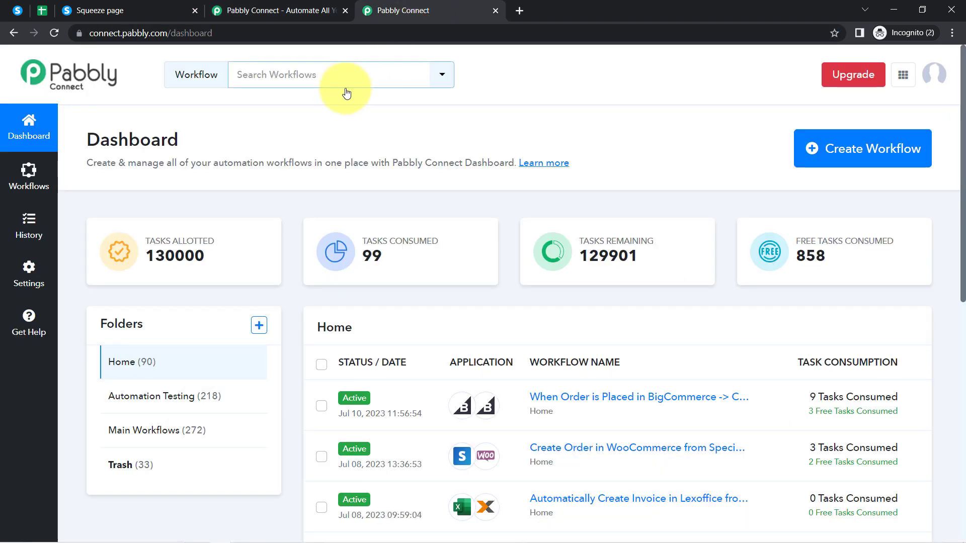
left_click_drag(100, 140, 156, 146)
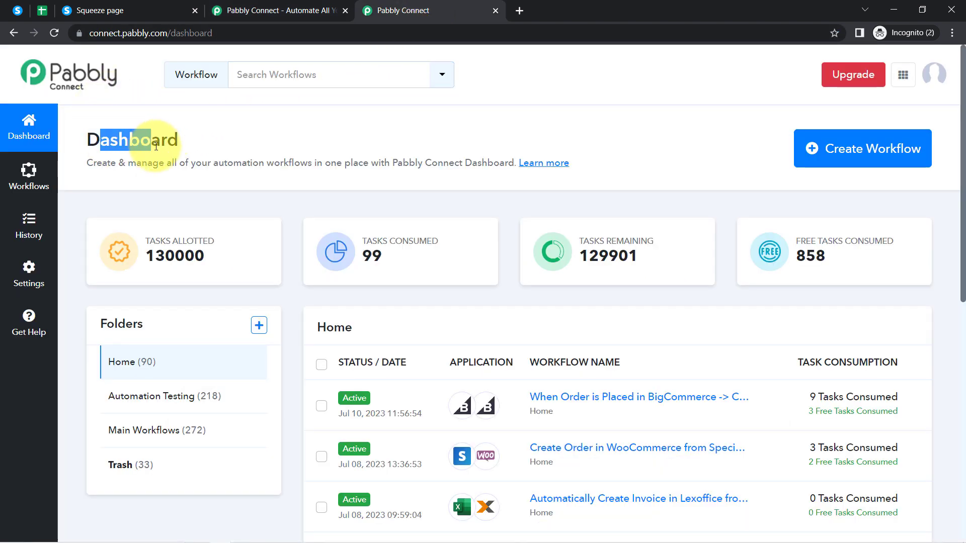
- Create a new workflow named 'Add Systeme.io Form Entries to Google Sheets'
left_click(878, 157)
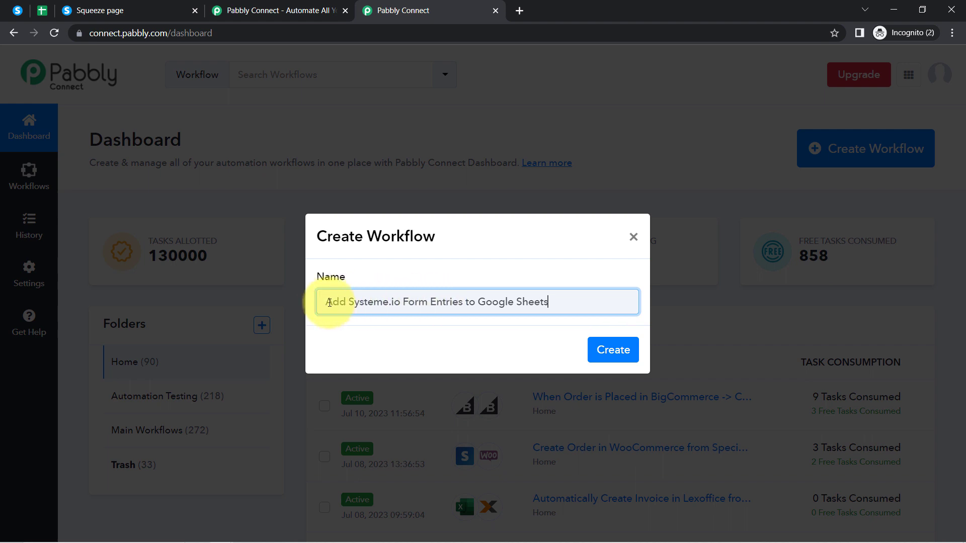
left_click_drag(346, 306, 565, 297)
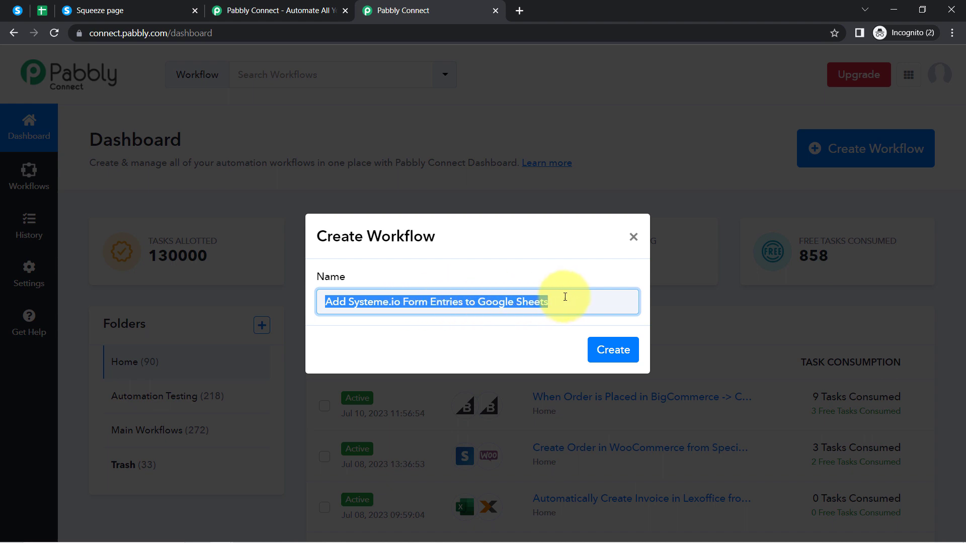
left_click(565, 297)
left_click(605, 355)
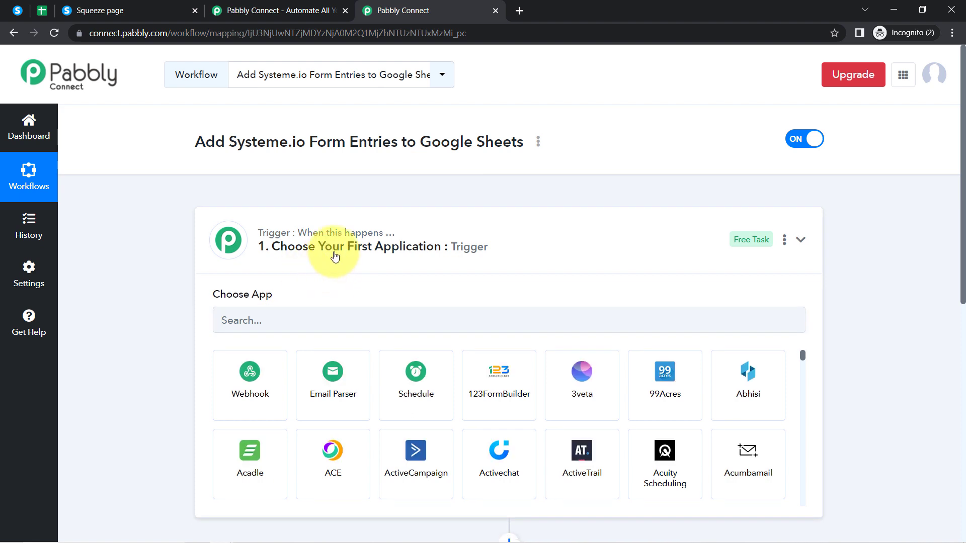
- Search 'sys' in the trigger step's app list and pick Systeme.io as the trigger app
left_click(335, 257)
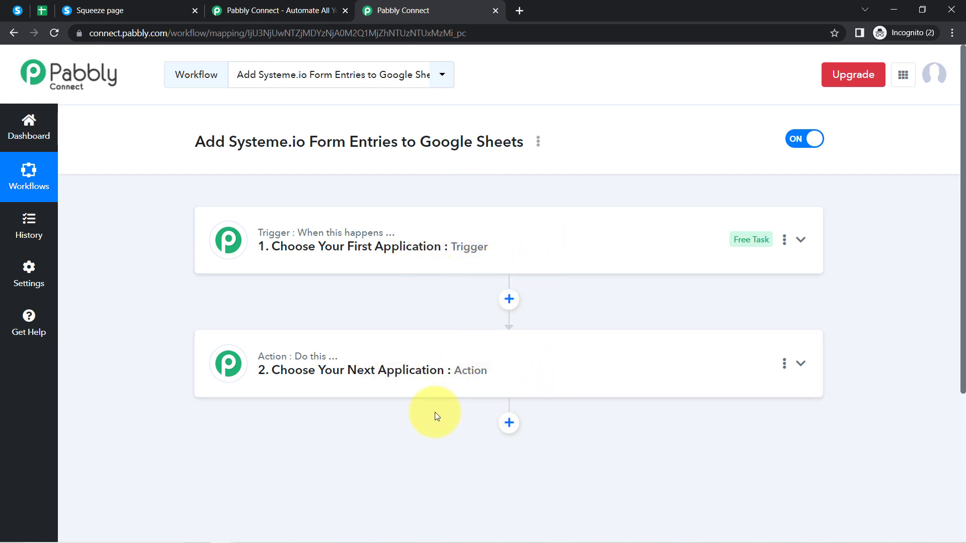
left_click_drag(252, 140, 313, 226)
left_click(284, 241)
left_click(286, 317)
type("s")
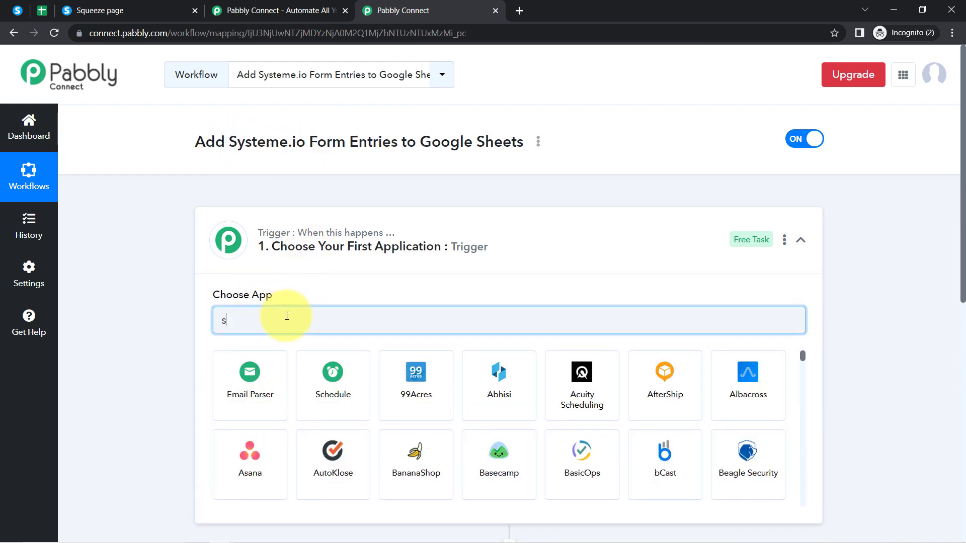
type("ust")
key("BackSpace")
key("BackSpace")
key("BackSpace")
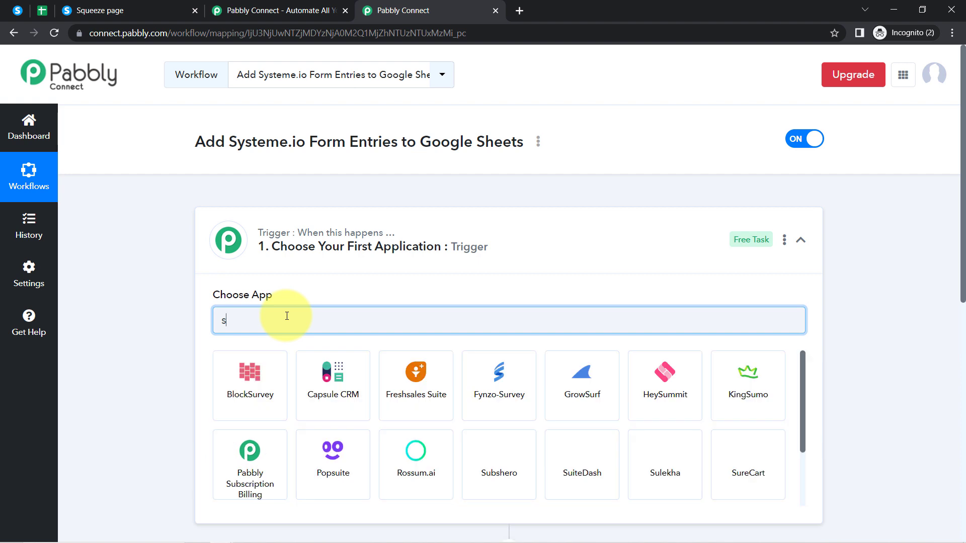
type("yst")
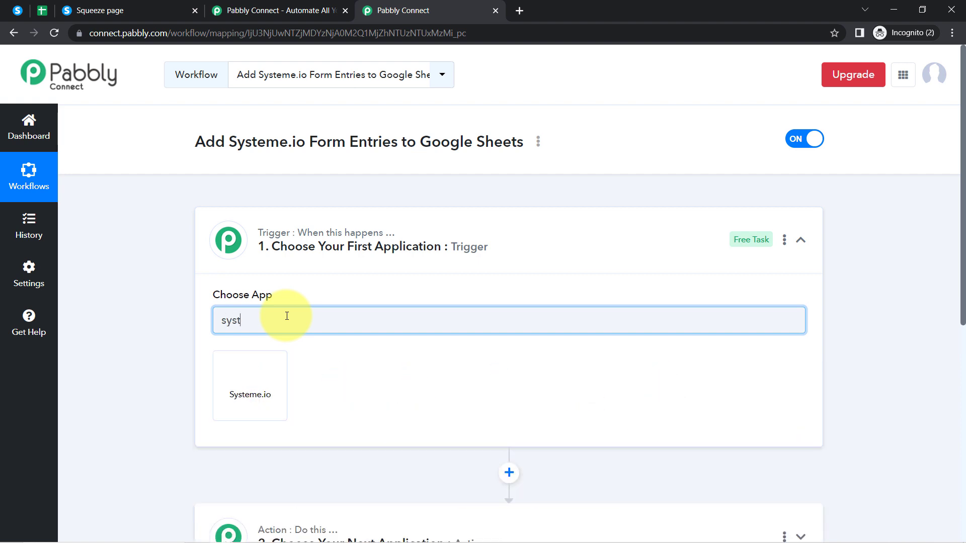
left_click(253, 373)
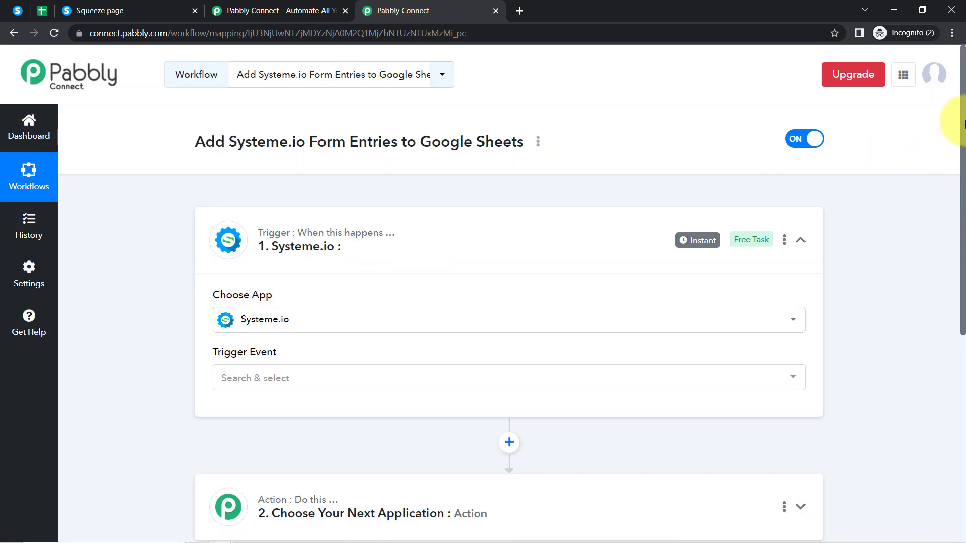
- Search 'google s' in the action step's app list, pick Google Sheets, and collapse the trigger card
left_click_drag(964, 126, 942, 322)
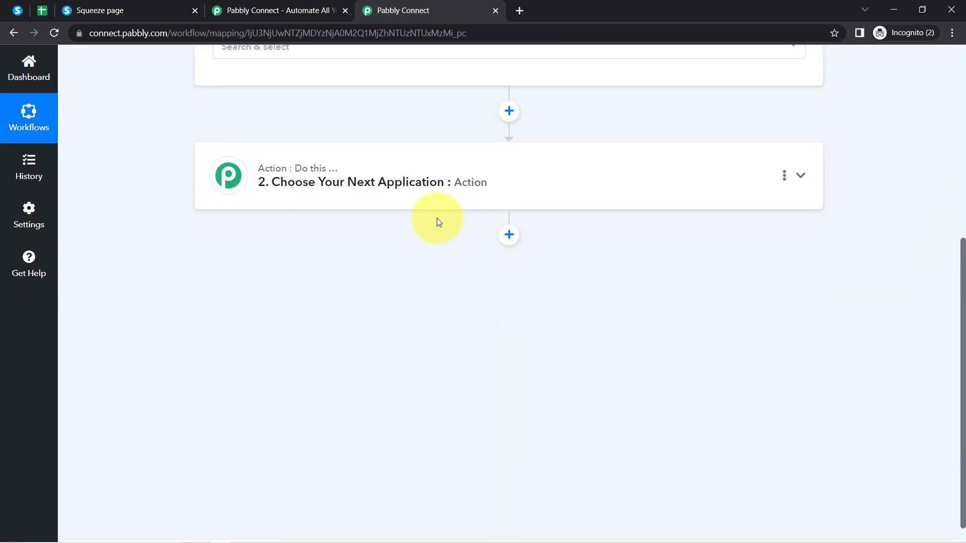
left_click(410, 176)
type("google s")
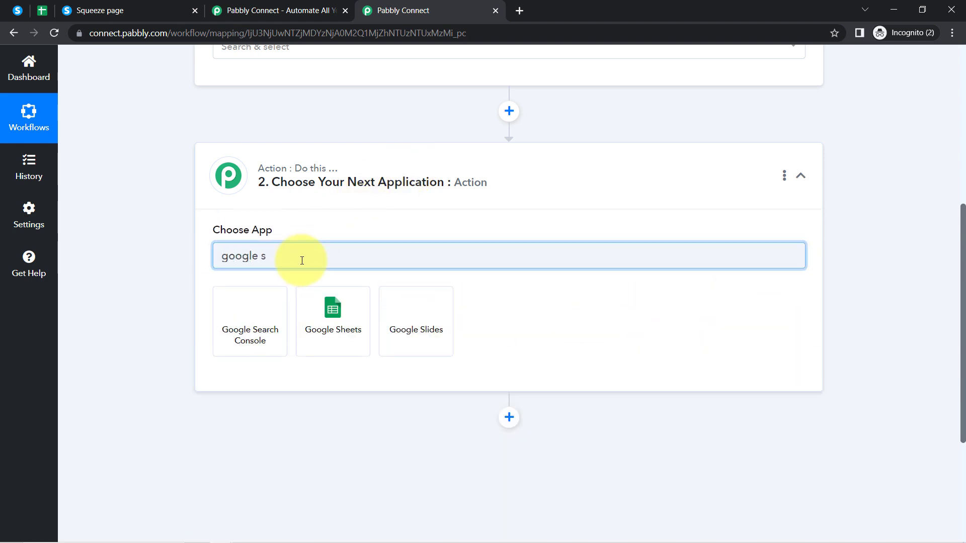
left_click(345, 312)
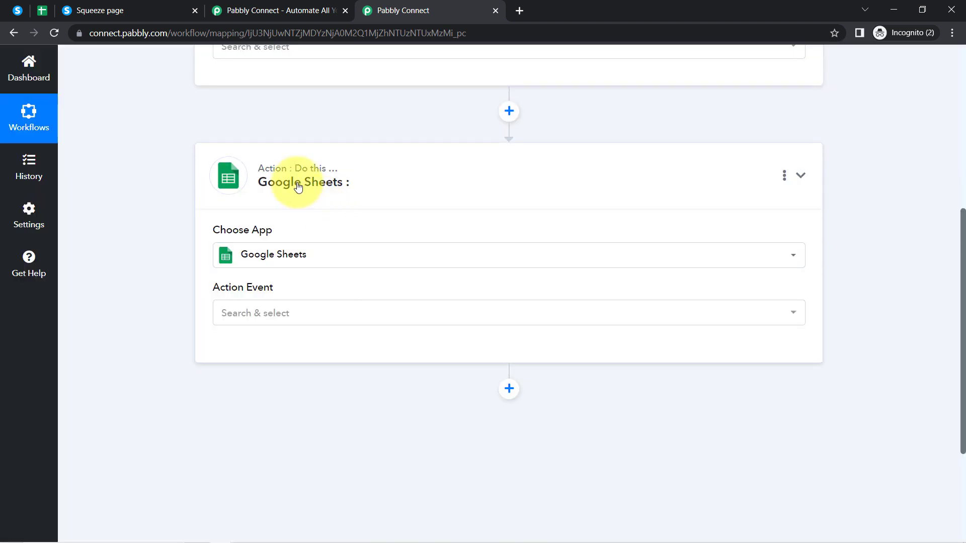
scroll(324, 162, "up", 7)
left_click(276, 262)
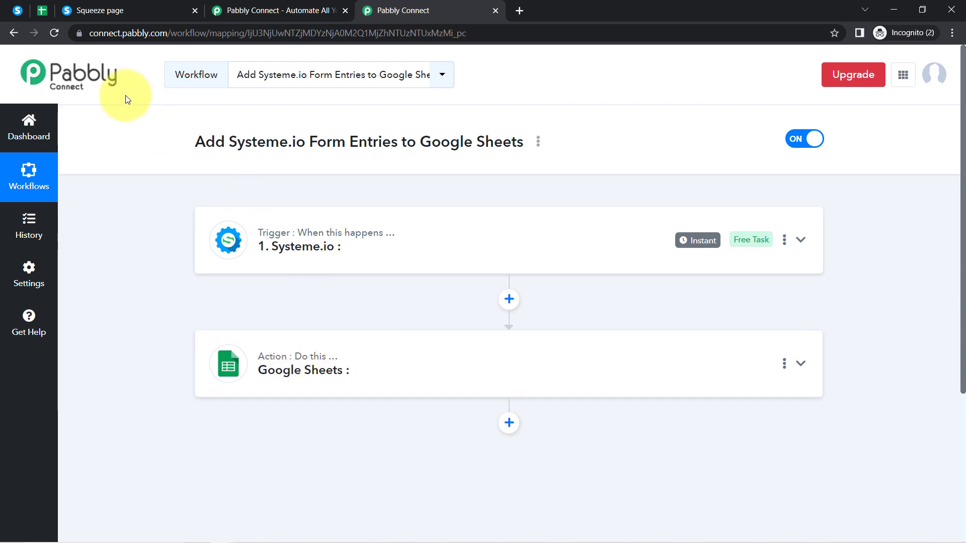
- Set the Systeme.io trigger event to Contact Just Subscribed To a Form
left_click(327, 230)
scroll(302, 247, "down", 2)
left_click(282, 256)
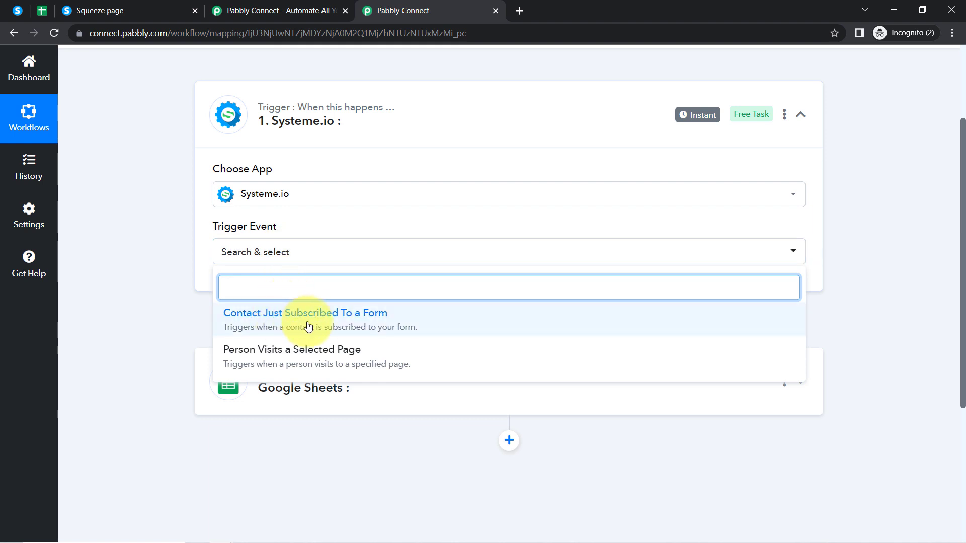
left_click(355, 327)
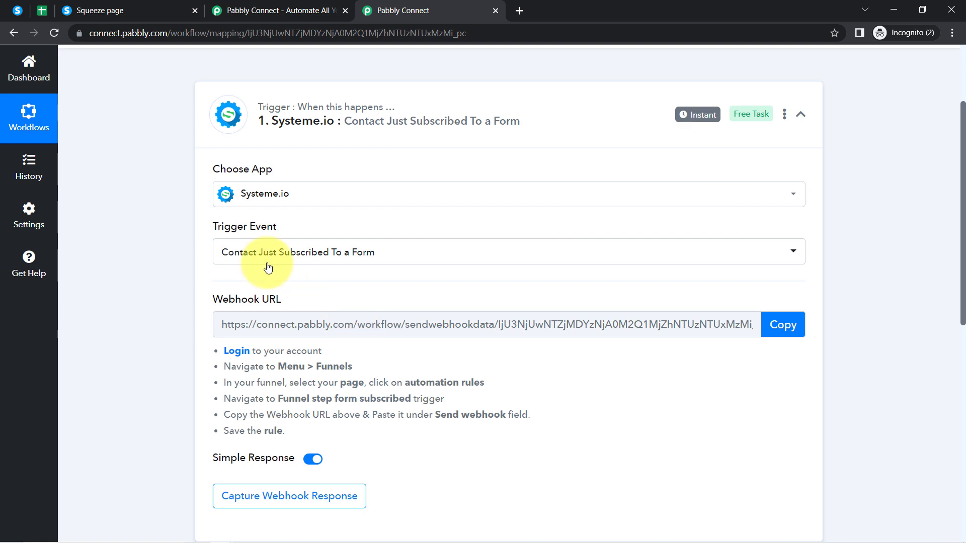
- Review the webhook setup instructions and copy the trigger's webhook URL
scroll(267, 282, "up", 1)
scroll(265, 280, "up", 2)
scroll(255, 280, "down", 3)
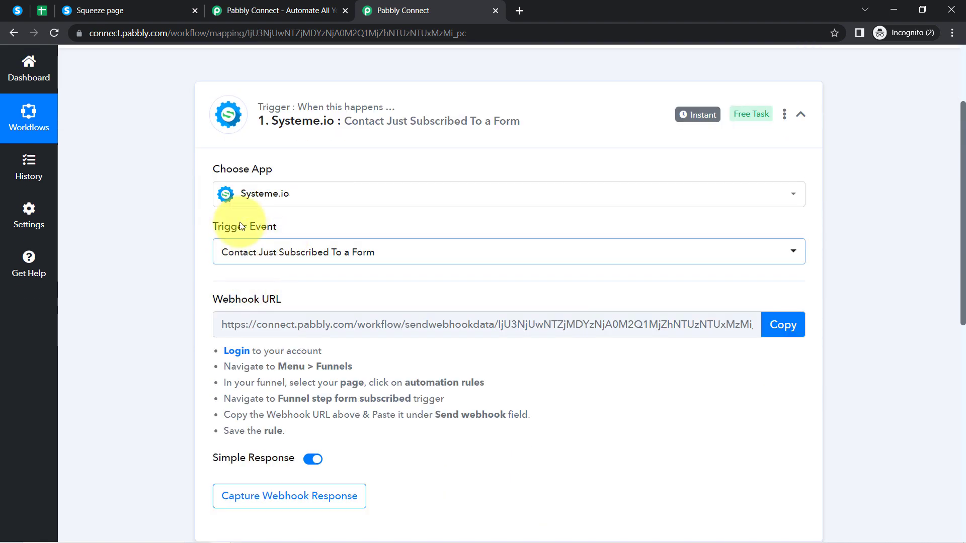
scroll(227, 224, "down", 3)
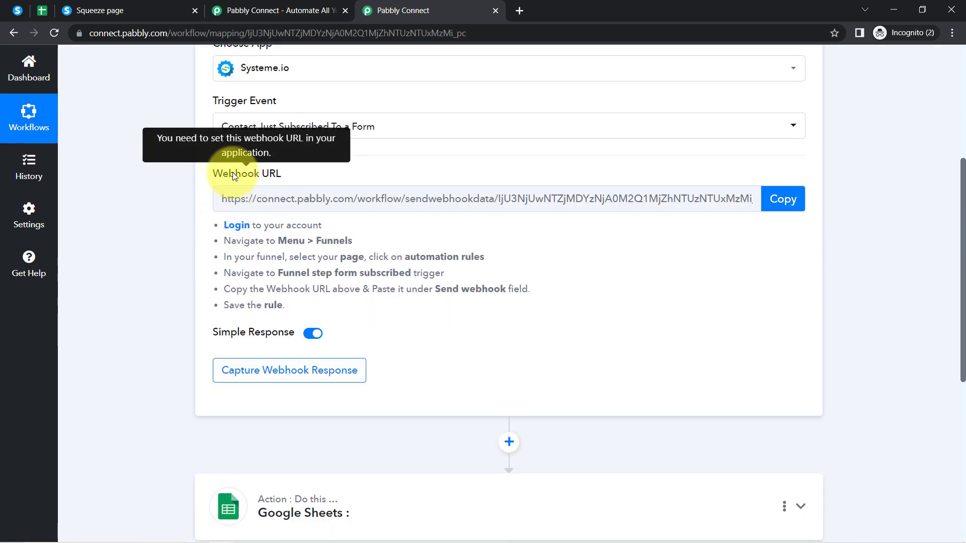
left_click_drag(223, 174, 317, 174)
left_click_drag(287, 306, 205, 211)
left_click(152, 246)
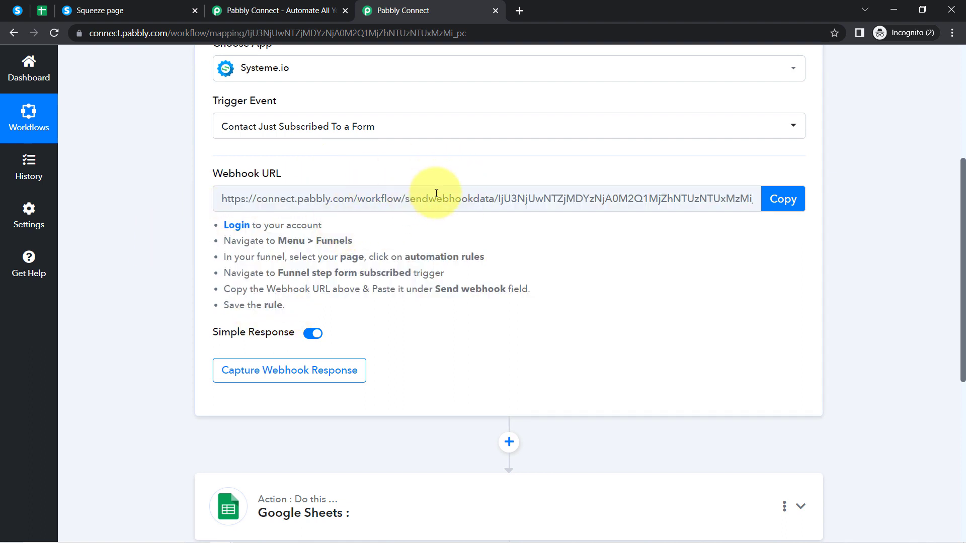
left_click(783, 200)
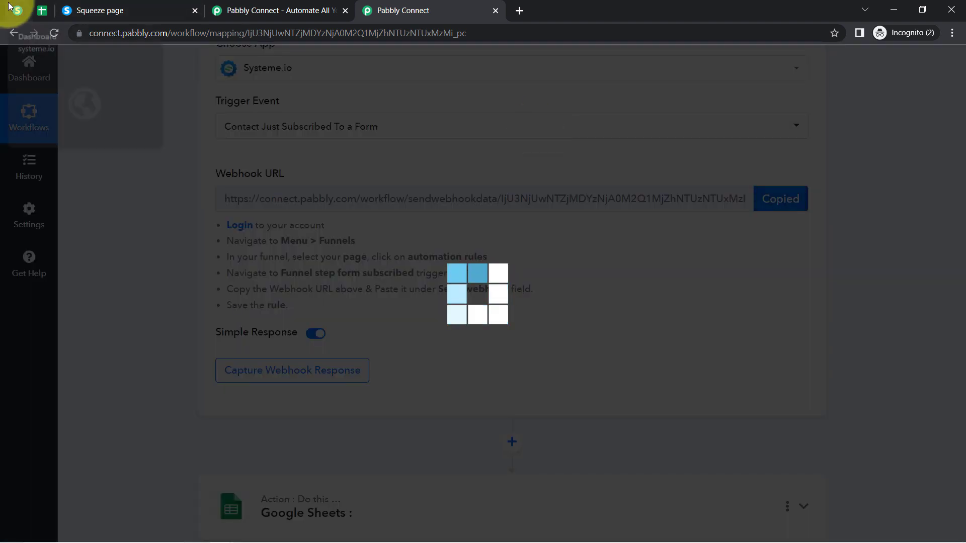
- Close the duplicate Pabbly Connect tab and return to the Systeme.io funnels page
left_click(15, 10)
left_click_drag(130, 33, 159, 34)
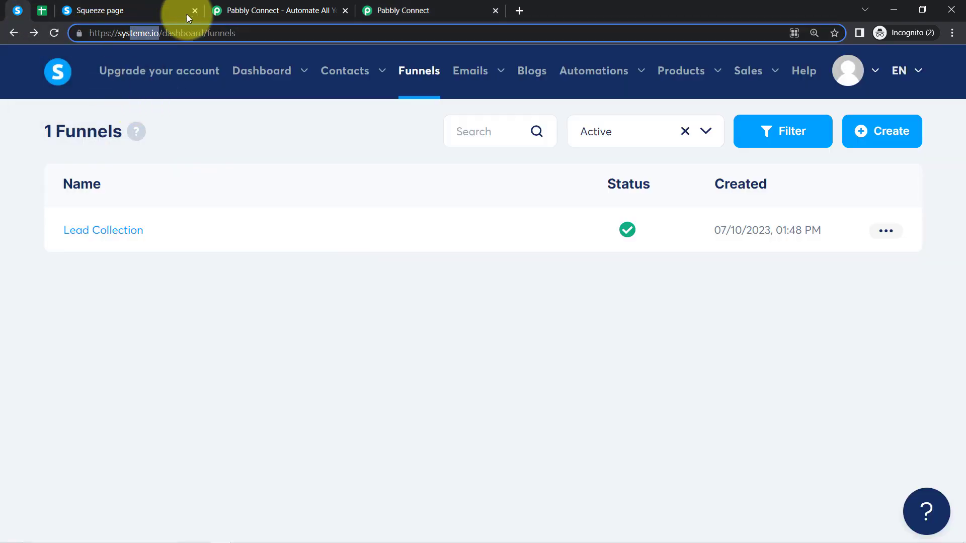
left_click(363, 8)
left_click(345, 10)
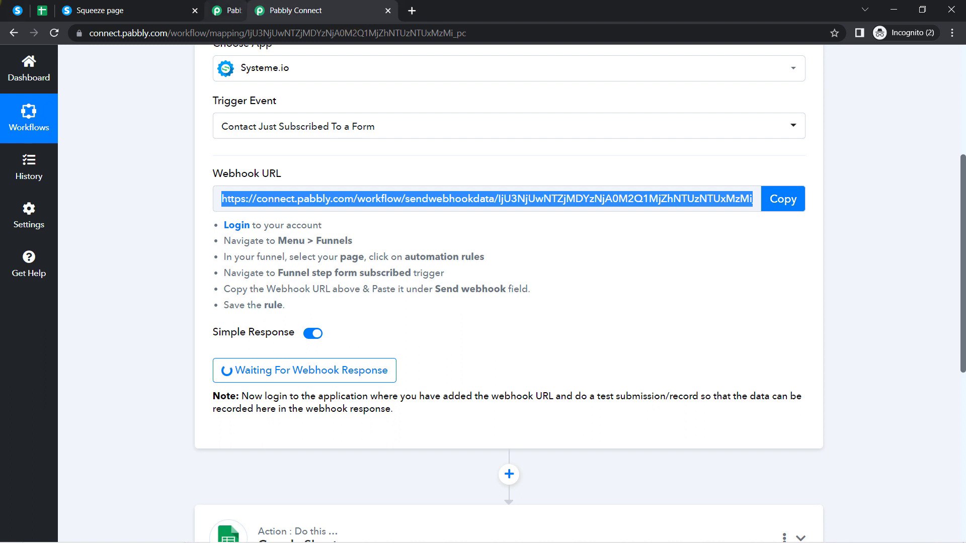
left_click(16, 10)
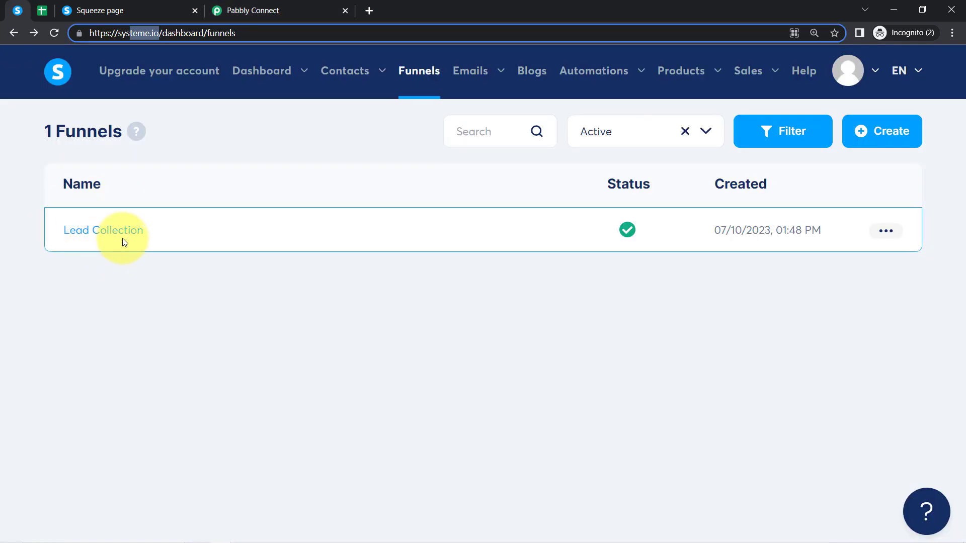
- Create a new rule under Automations > Rules and list the available triggers
mouse_move(610, 76)
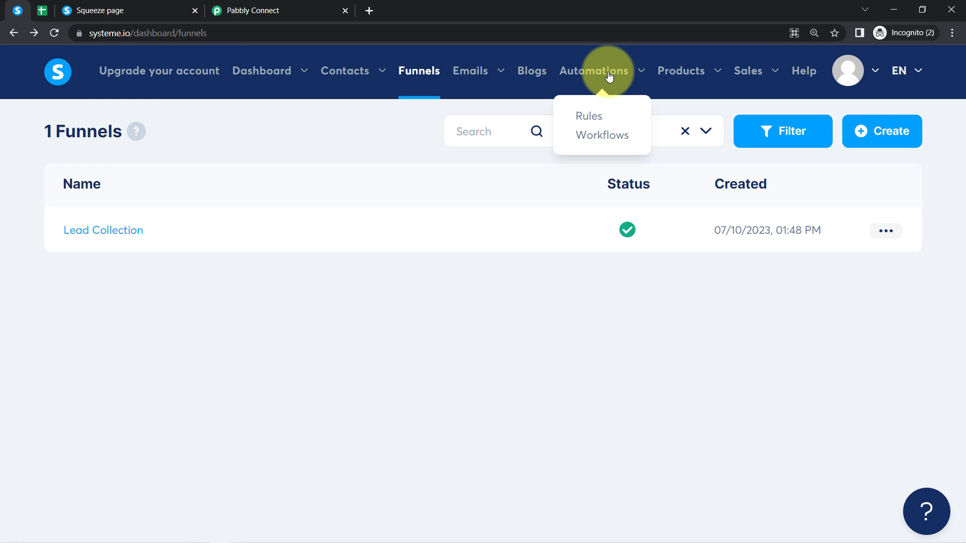
left_click(591, 118)
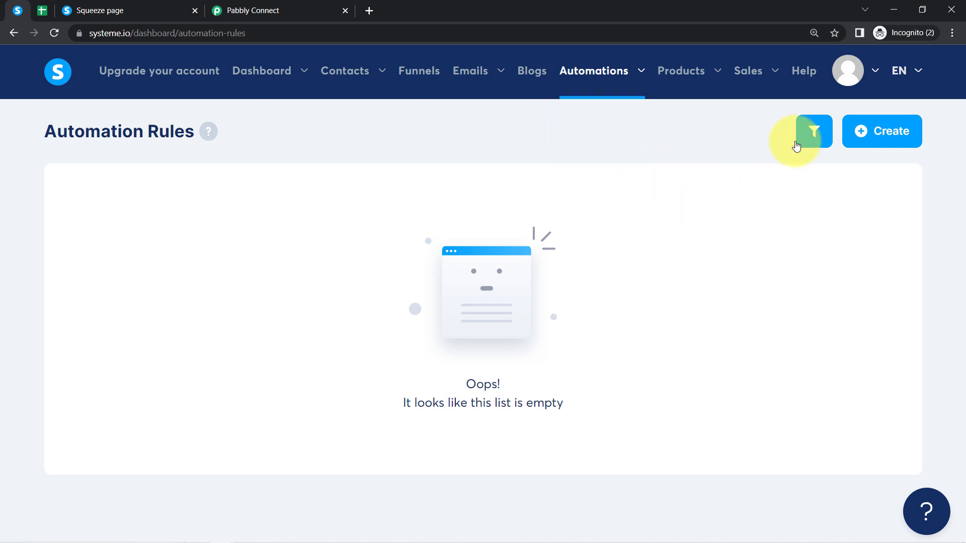
left_click(876, 129)
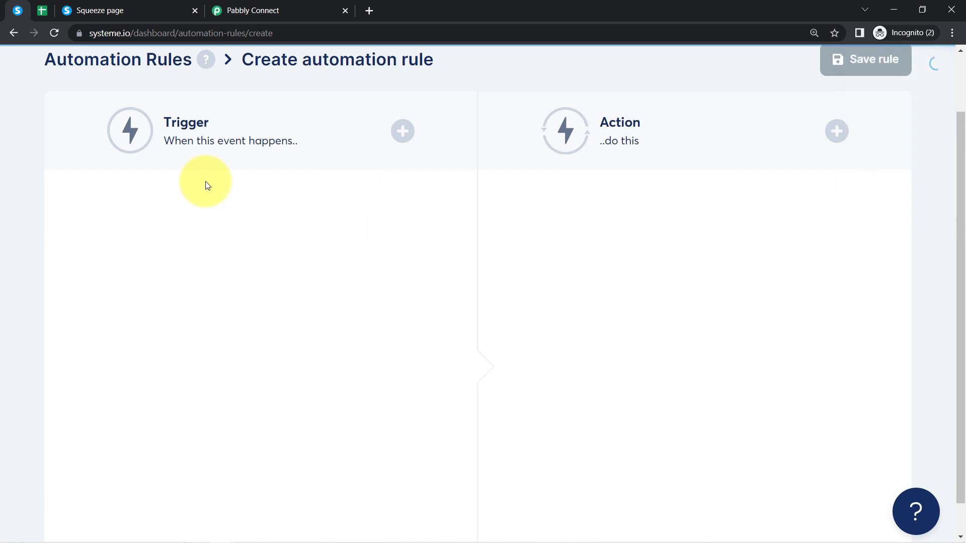
left_click(255, 9)
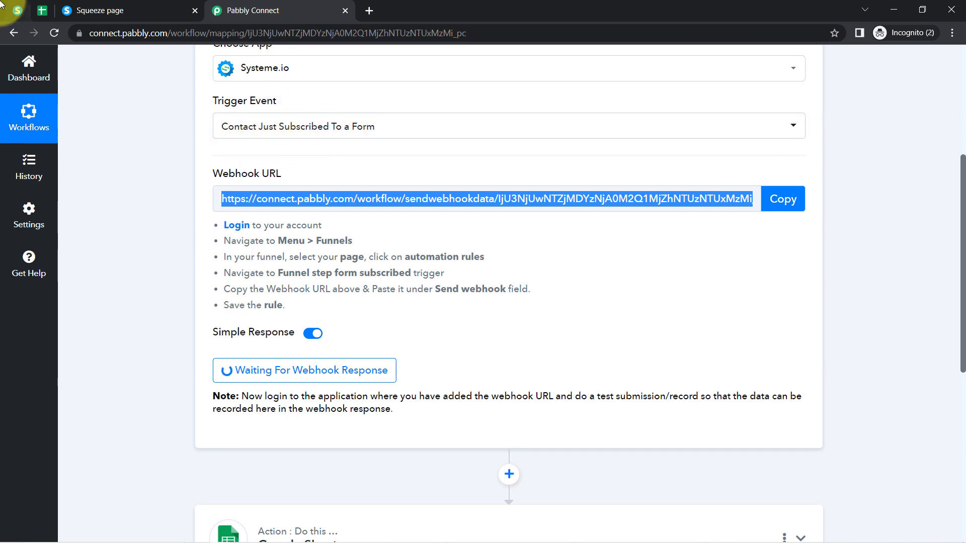
left_click(18, 10)
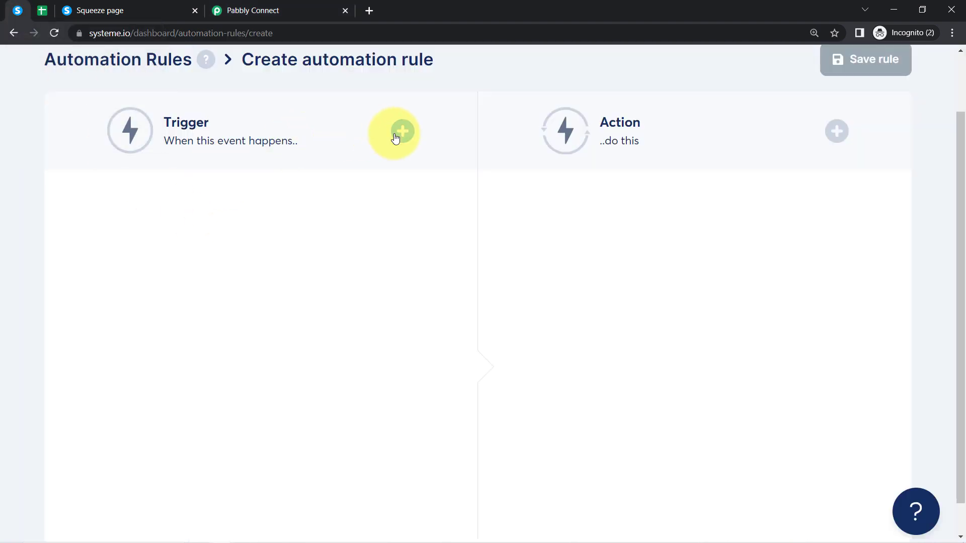
left_click(395, 132)
scroll(345, 276, "down", 5)
scroll(342, 322, "up", 5)
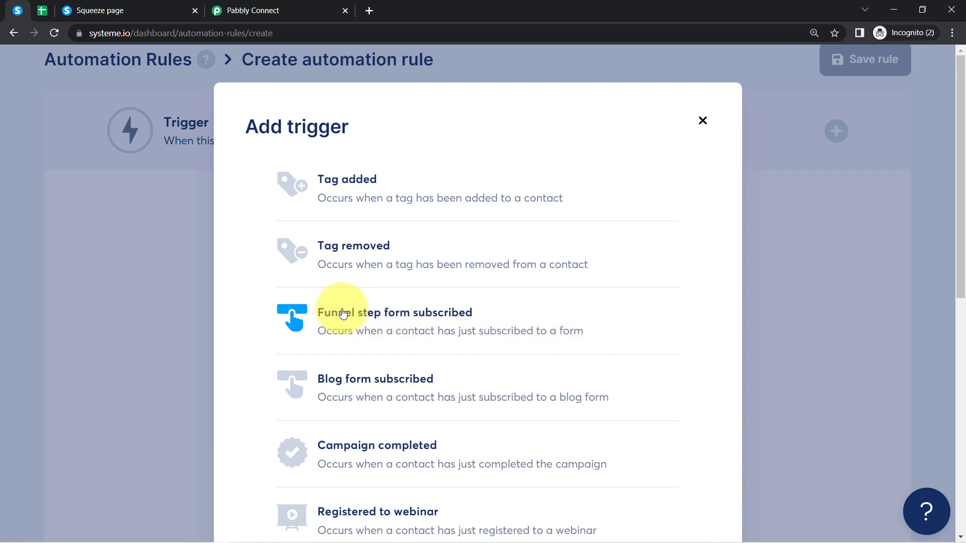
- Add a Funnel step form subscribed trigger for funnel Lead Collection, step Collect Leads for Business
left_click(367, 312)
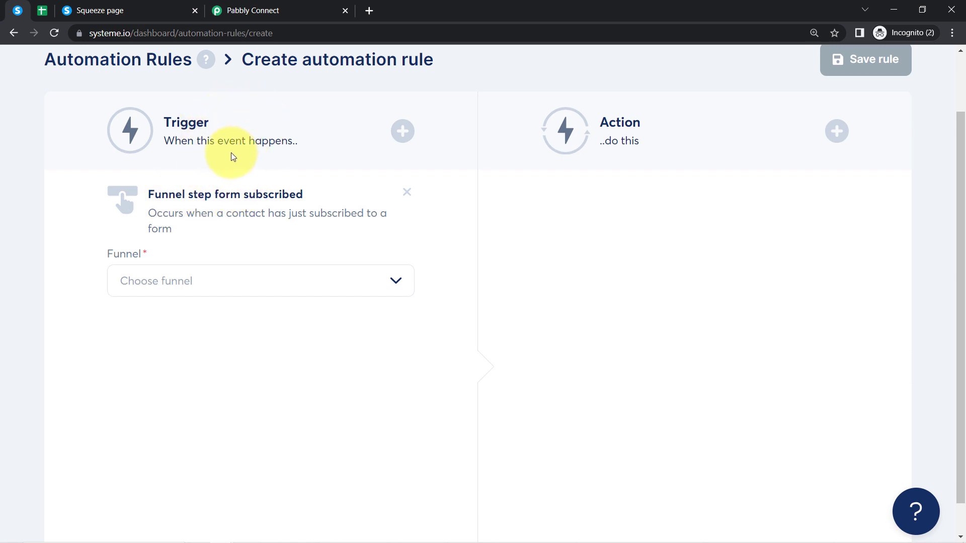
left_click(397, 283)
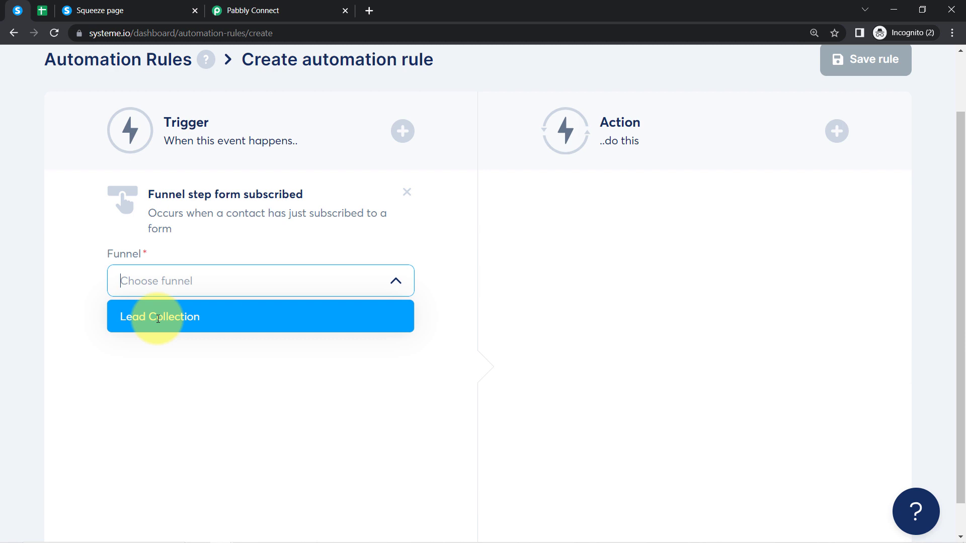
left_click(158, 319)
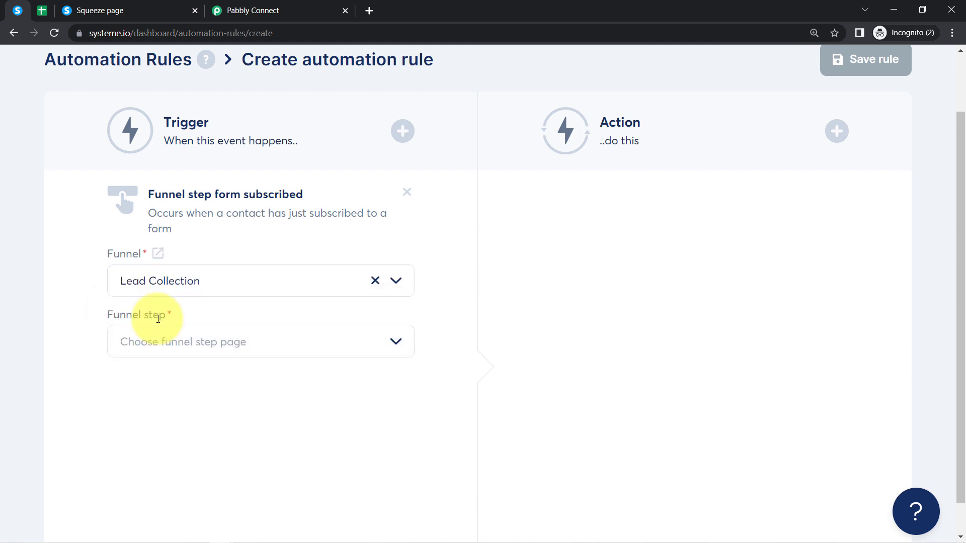
scroll(157, 302, "down", 1)
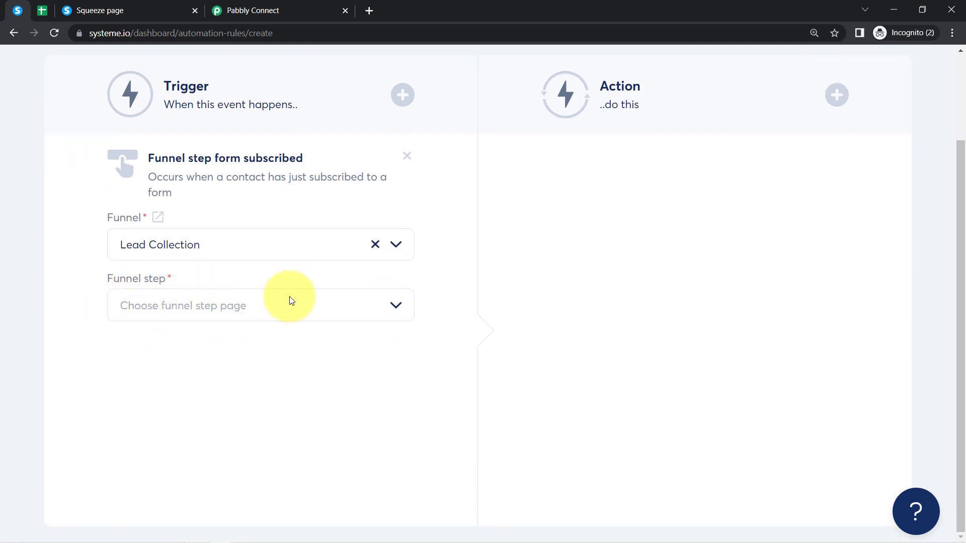
left_click(397, 306)
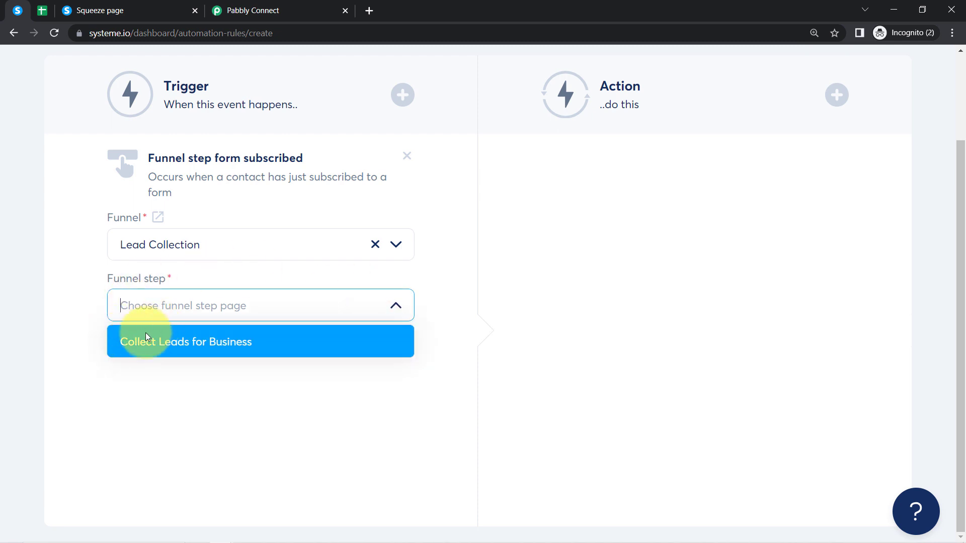
left_click(183, 348)
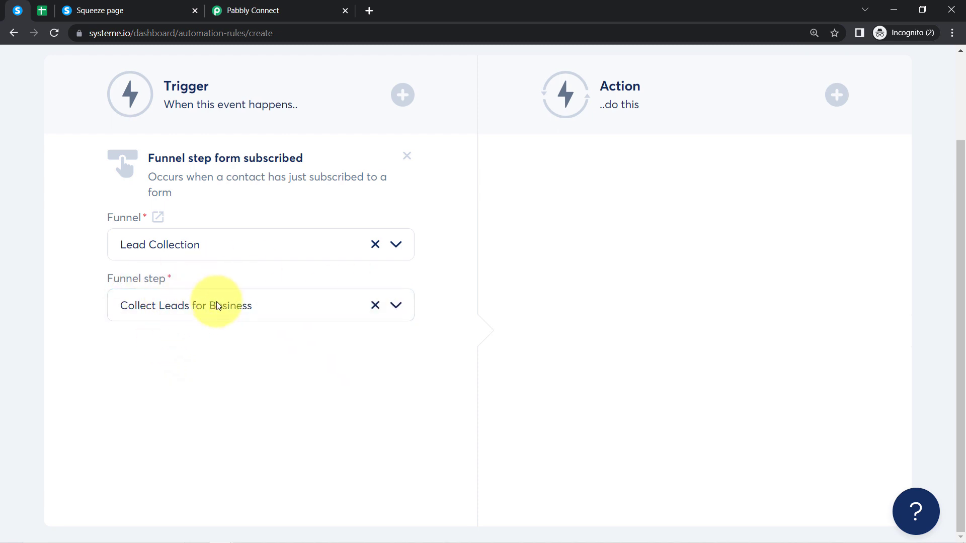
scroll(244, 401, "up", 3)
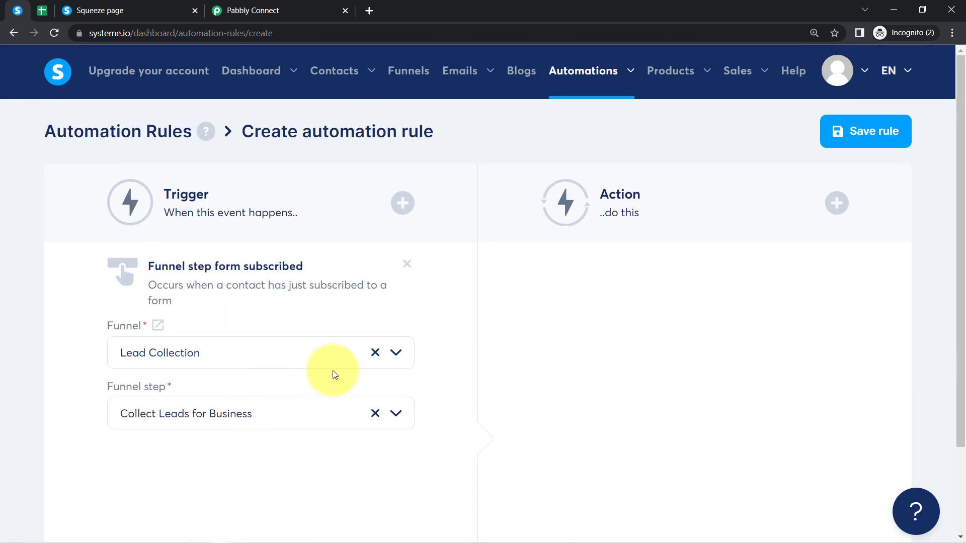
- Add a Send webhook action to the automation rule
left_click(834, 205)
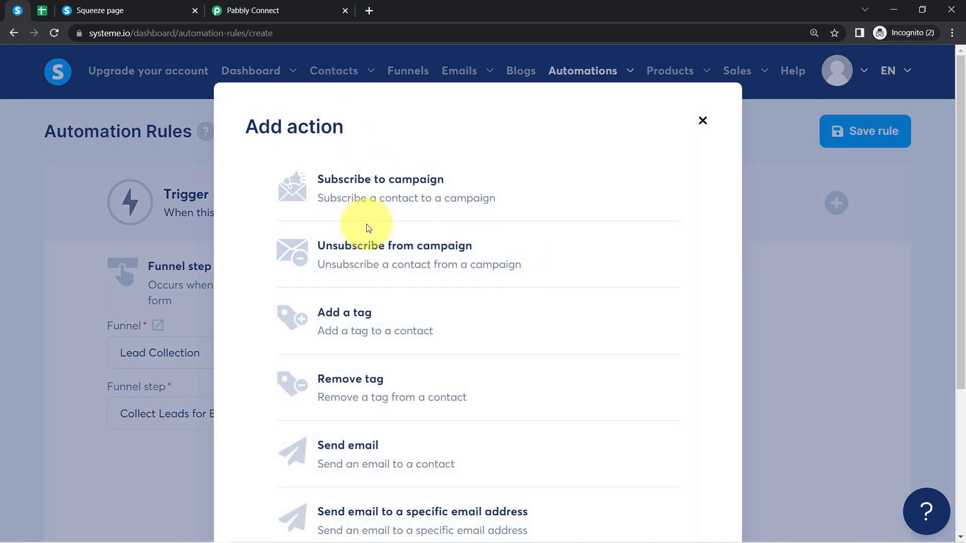
scroll(369, 228, "down", 4)
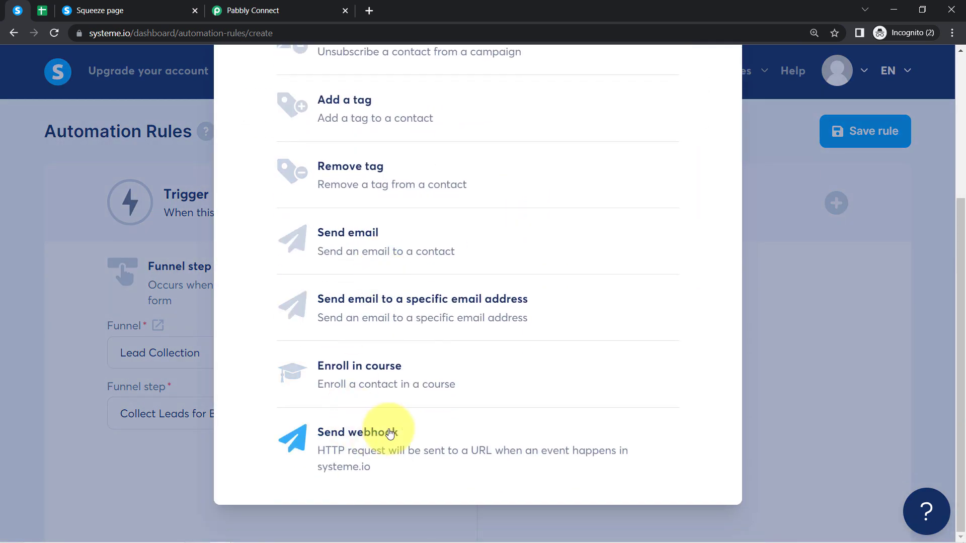
left_click(386, 439)
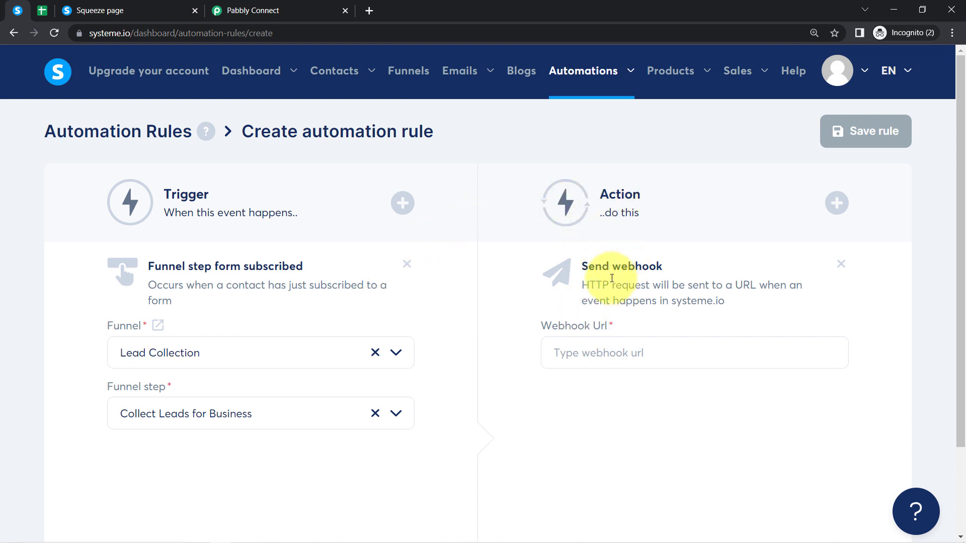
left_click_drag(603, 265, 675, 265)
left_click(632, 266)
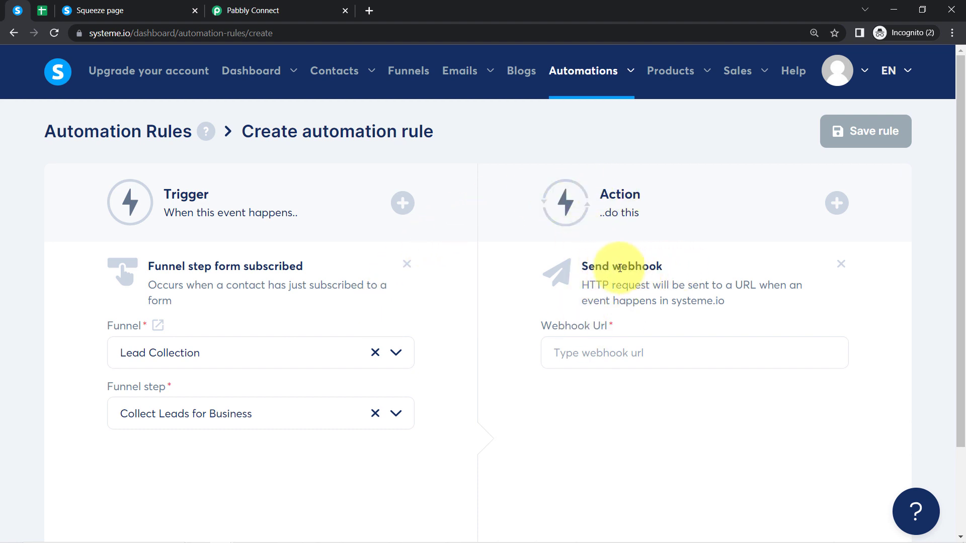
left_click_drag(603, 265, 657, 262)
- Paste the Pabbly Connect webhook URL into Webhook Url and save the rule
left_click(243, 10)
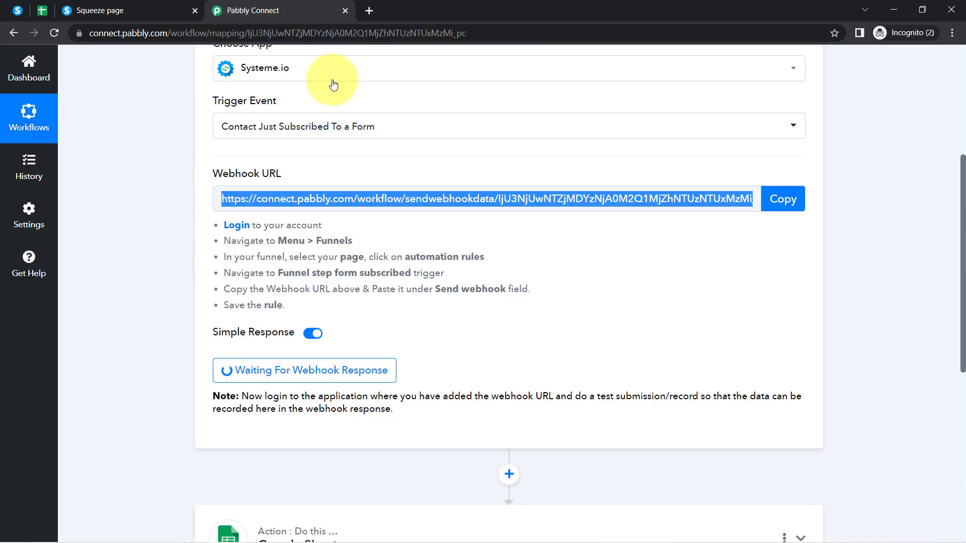
left_click(17, 10)
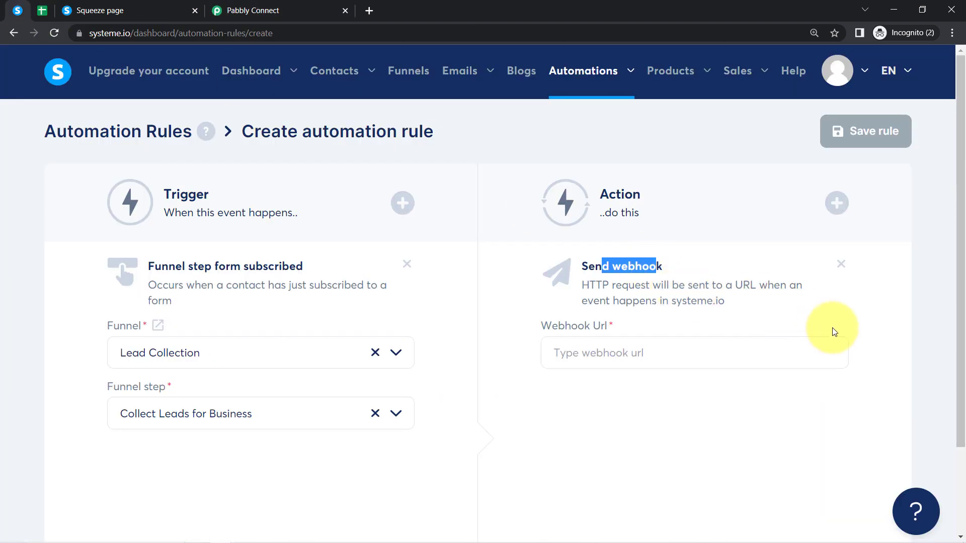
left_click(627, 351)
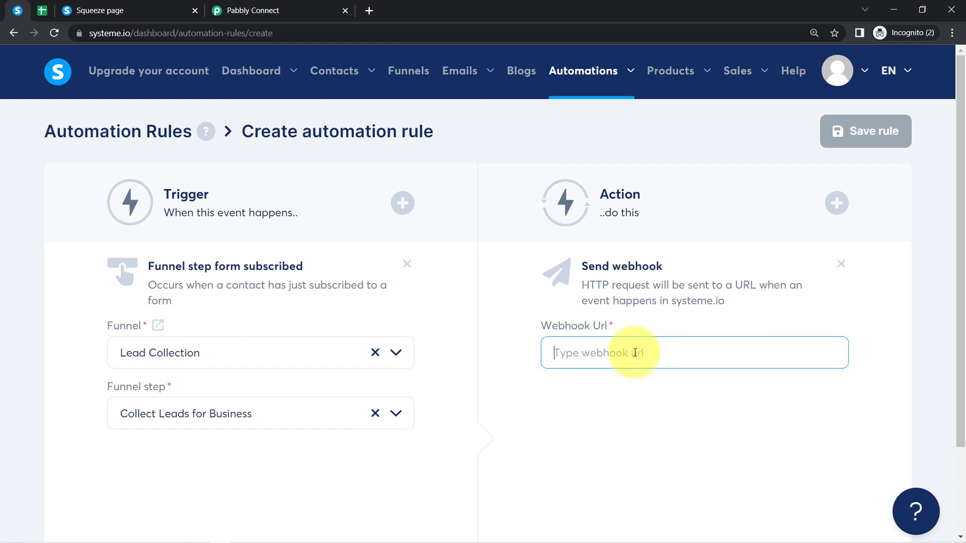
left_click_drag(666, 353, 603, 353)
left_click(846, 146)
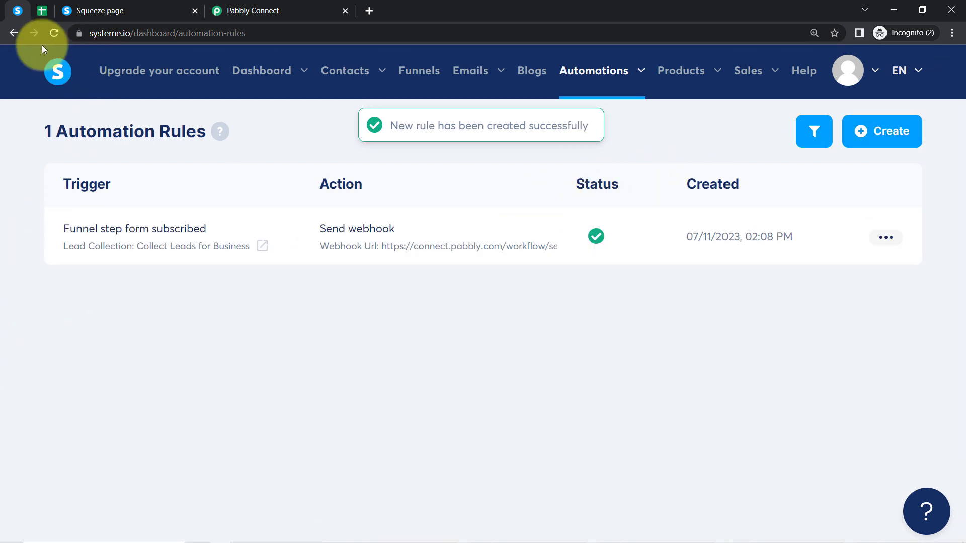
- Return to the Pabbly Connect workflow, where the Systeme.io trigger awaits a test form submission's webhook
left_click(266, 4)
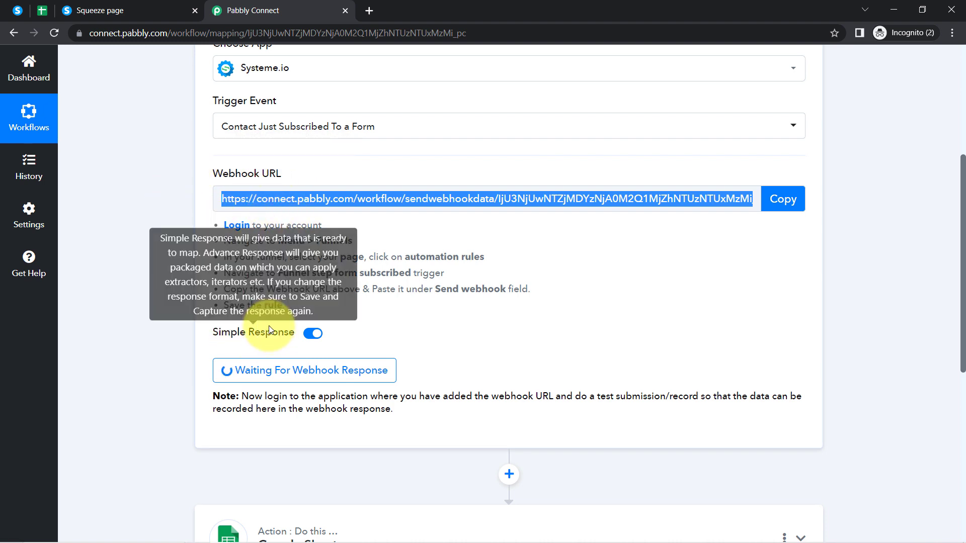
left_click_drag(273, 396, 386, 413)
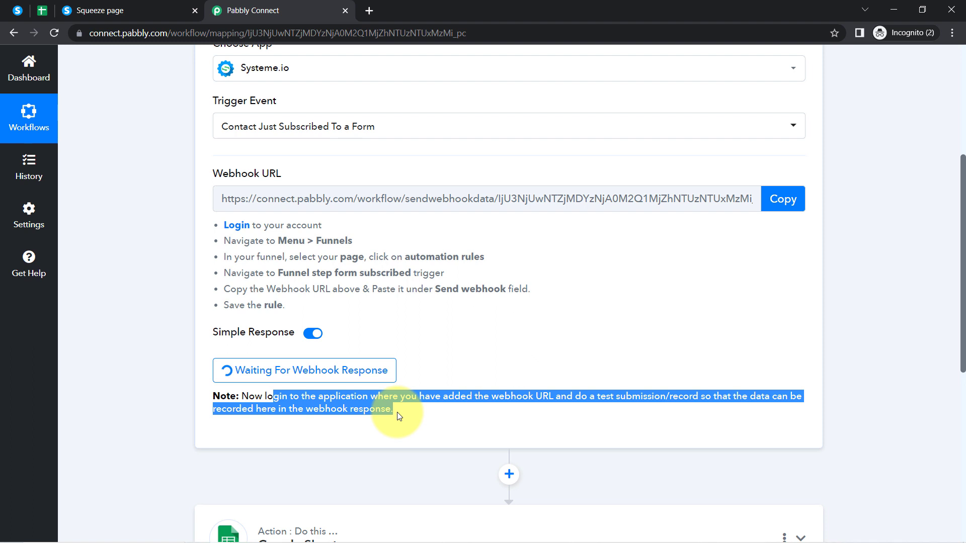
left_click(638, 396)
left_click_drag(654, 397, 573, 396)
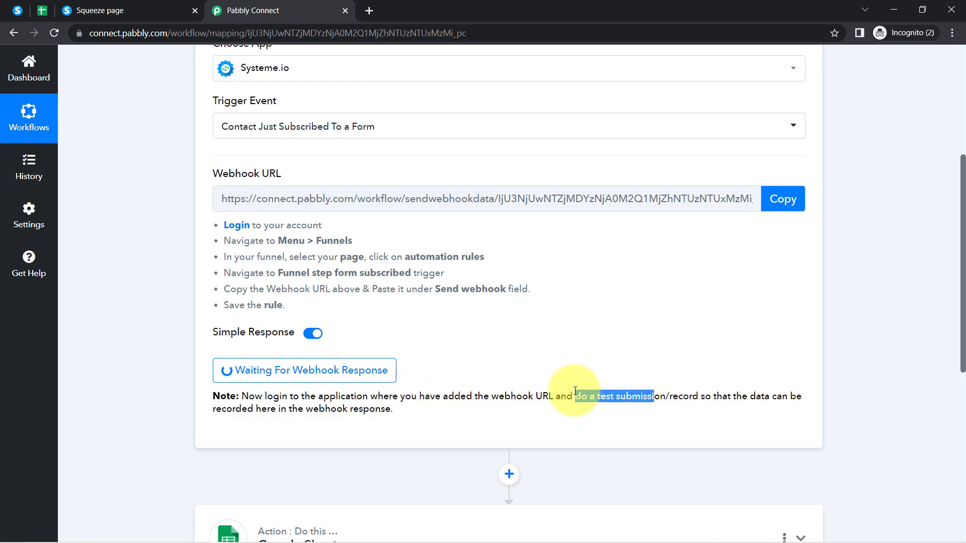
scroll(362, 231, "up", 3)
scroll(277, 162, "down", 3)
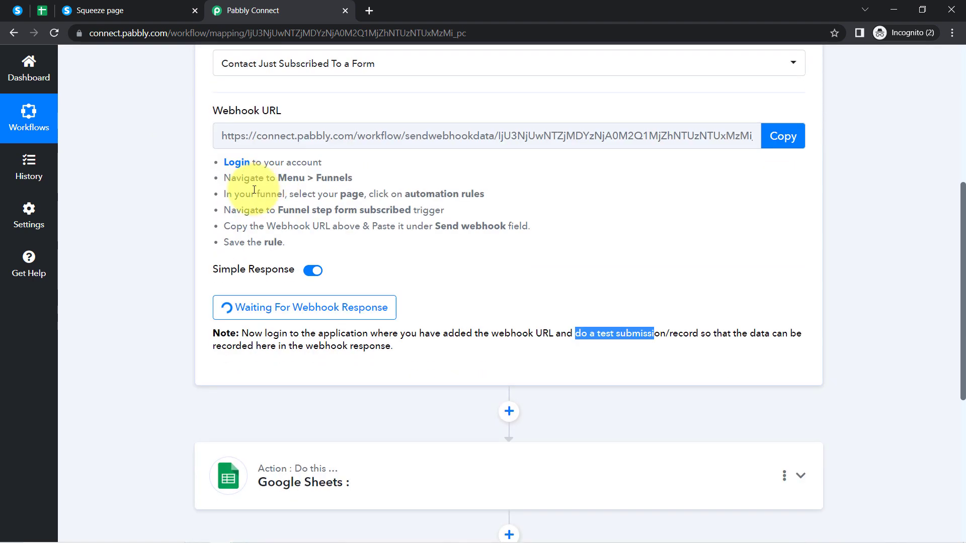
scroll(226, 151, "up", 1)
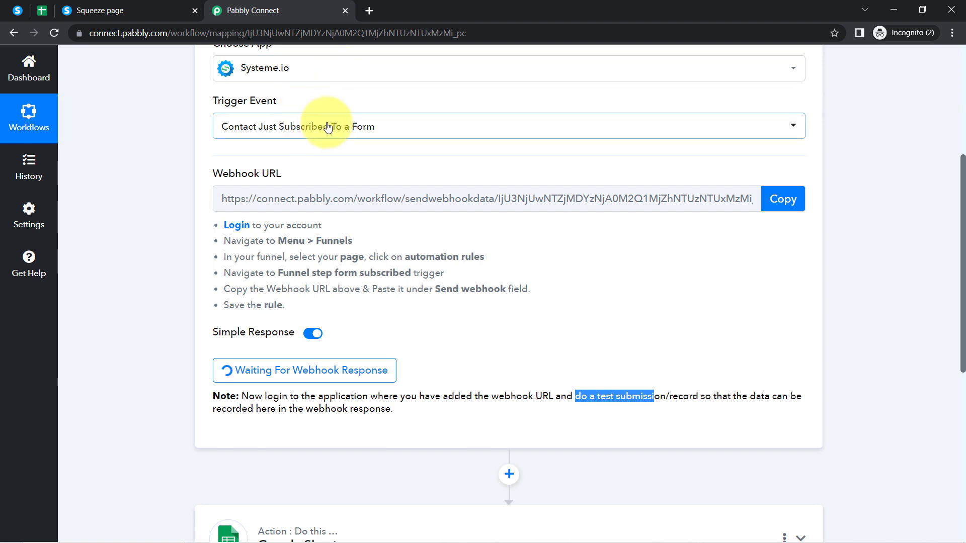
- Submit a test lead on the squeeze page form with name, email, the pabbly.com/connect link and a mobile number
left_click(98, 10)
scroll(216, 217, "down", 3)
scroll(210, 220, "up", 3)
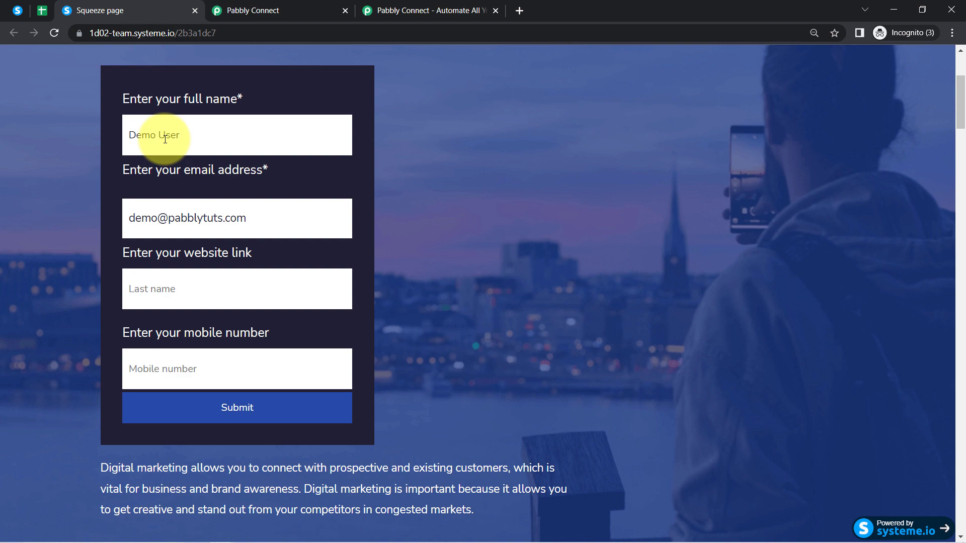
left_click(385, 9)
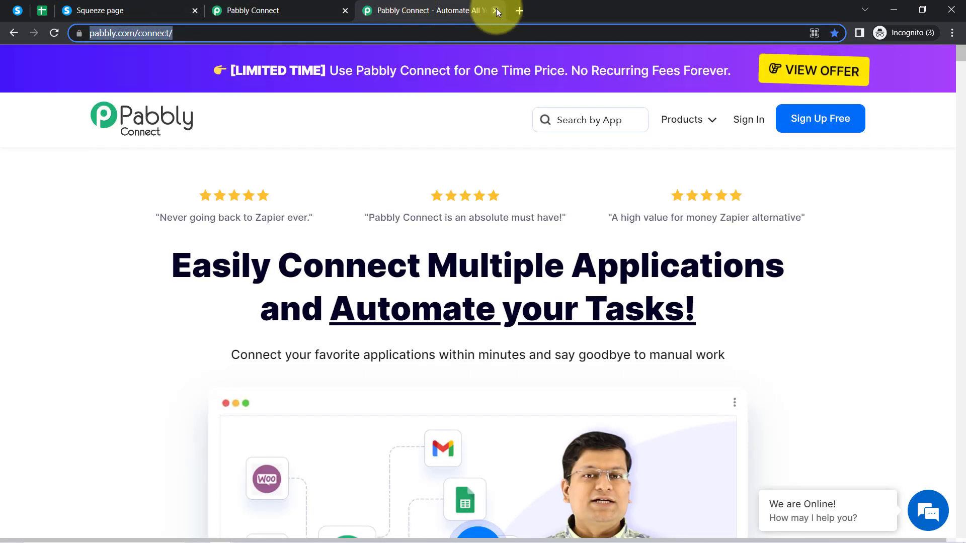
left_click(302, 8)
left_click(71, 7)
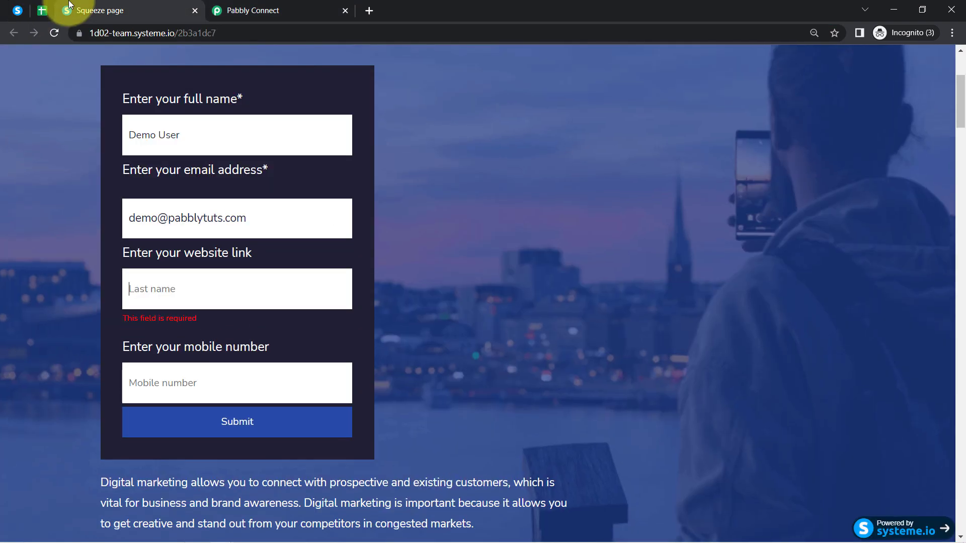
left_click(163, 282)
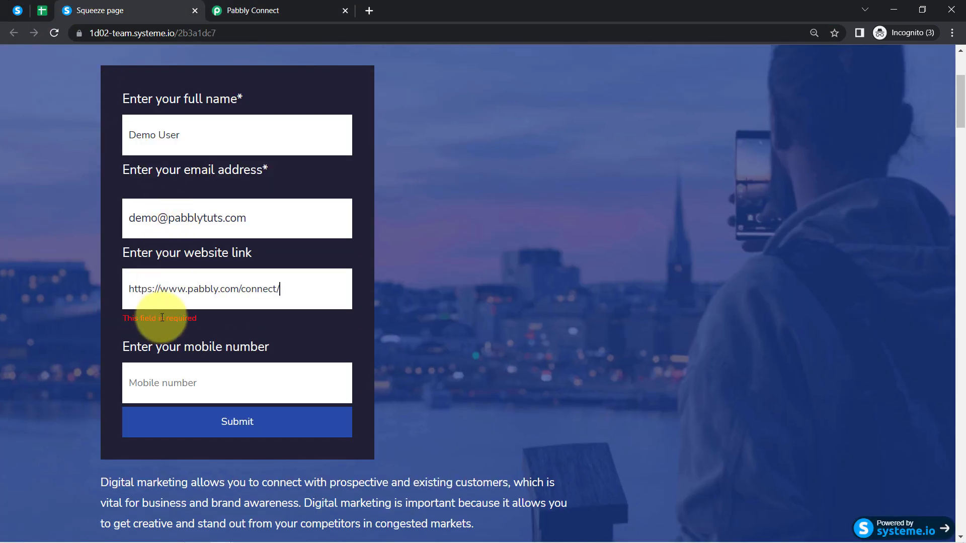
left_click(171, 383)
left_click(187, 374)
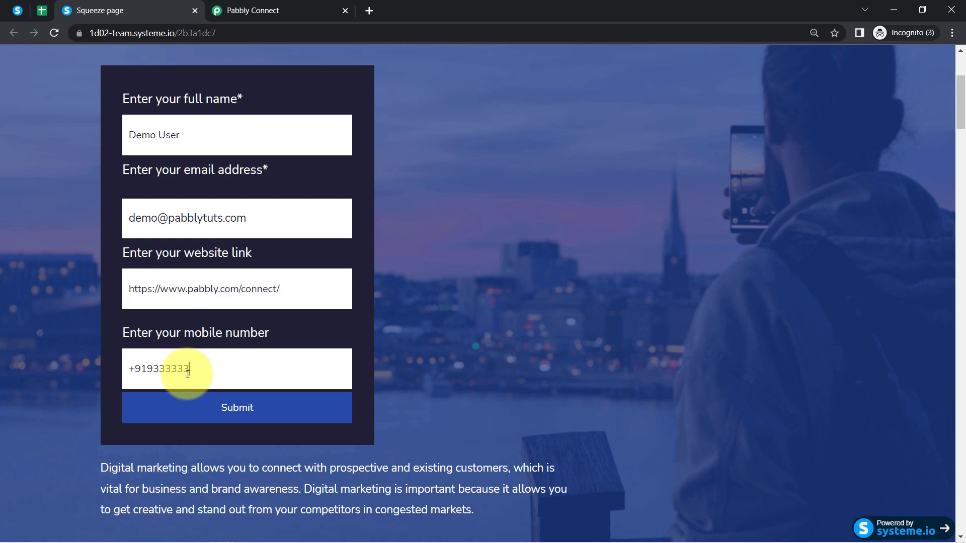
left_click(215, 405)
left_click(221, 6)
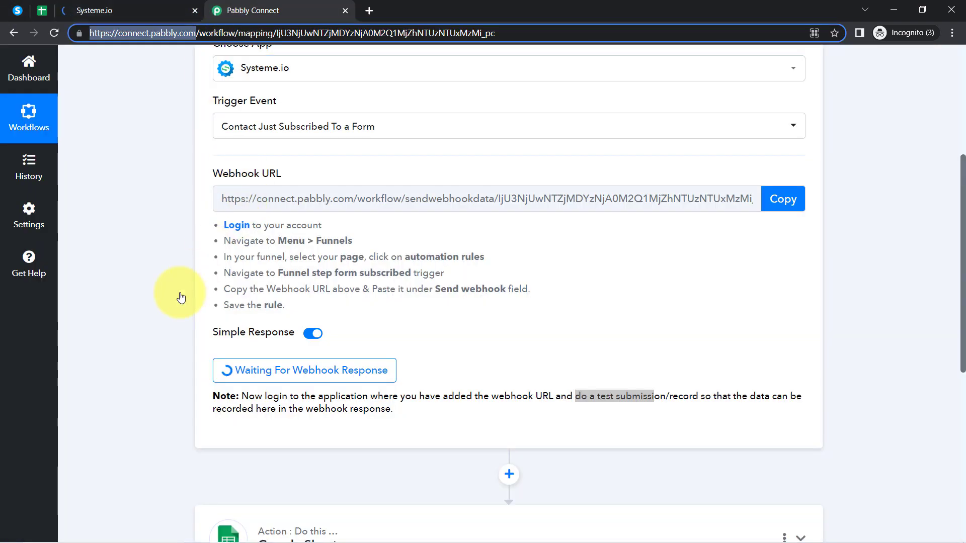
- Expand Response Received and check the captured funnel step, phone number, first name and email
scroll(169, 307, "down", 2)
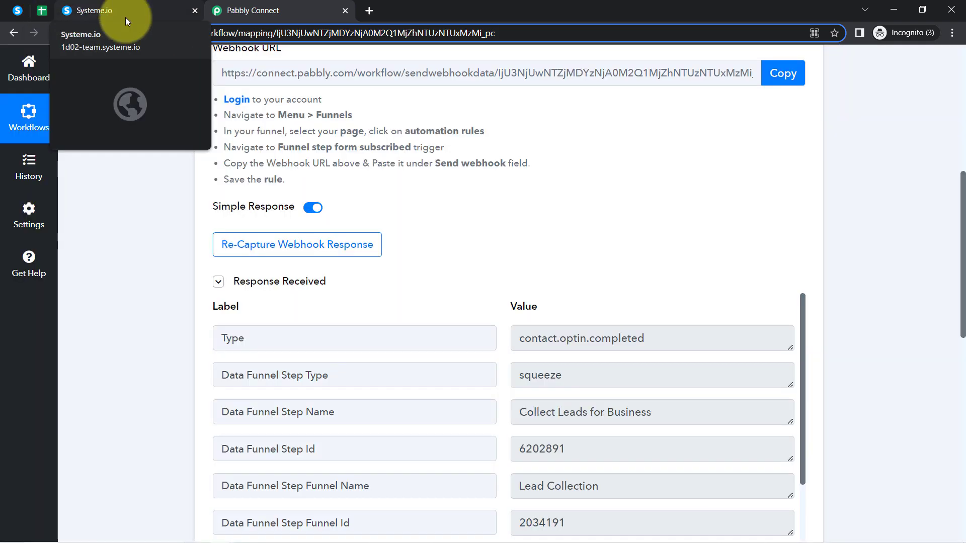
scroll(301, 191, "down", 3)
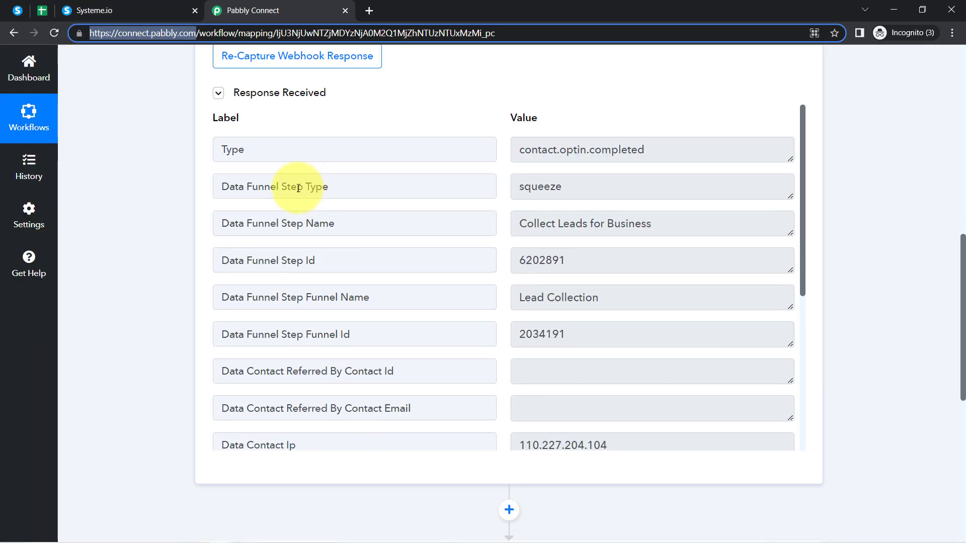
left_click(268, 93)
left_click(270, 95)
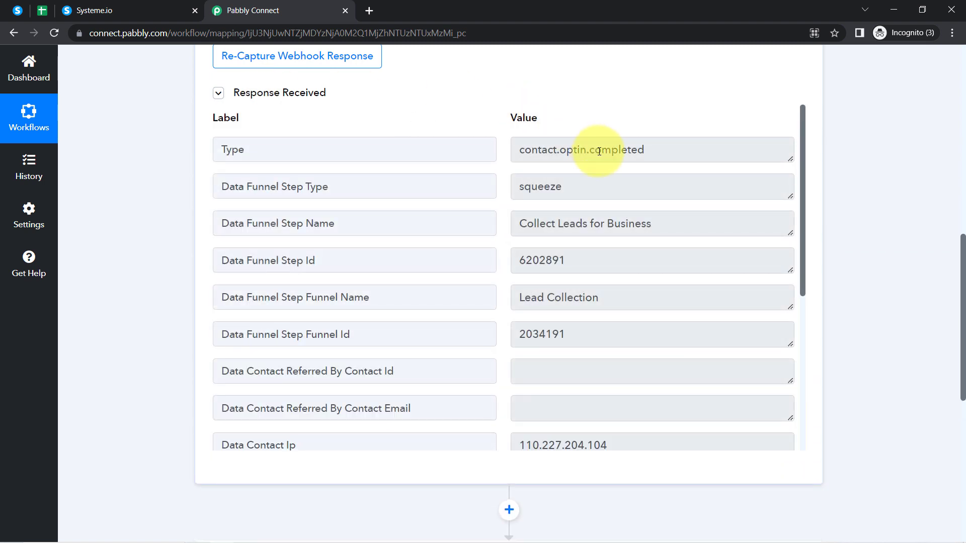
left_click_drag(648, 232, 468, 230)
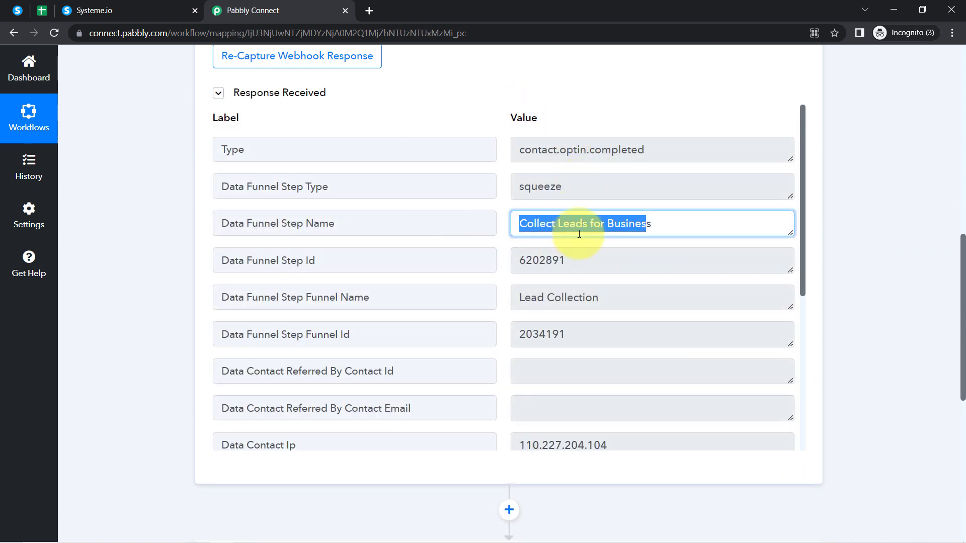
left_click_drag(804, 168, 771, 388)
left_click_drag(617, 281, 553, 281)
left_click_drag(581, 312, 535, 390)
left_click(548, 426)
left_click_drag(548, 426, 523, 427)
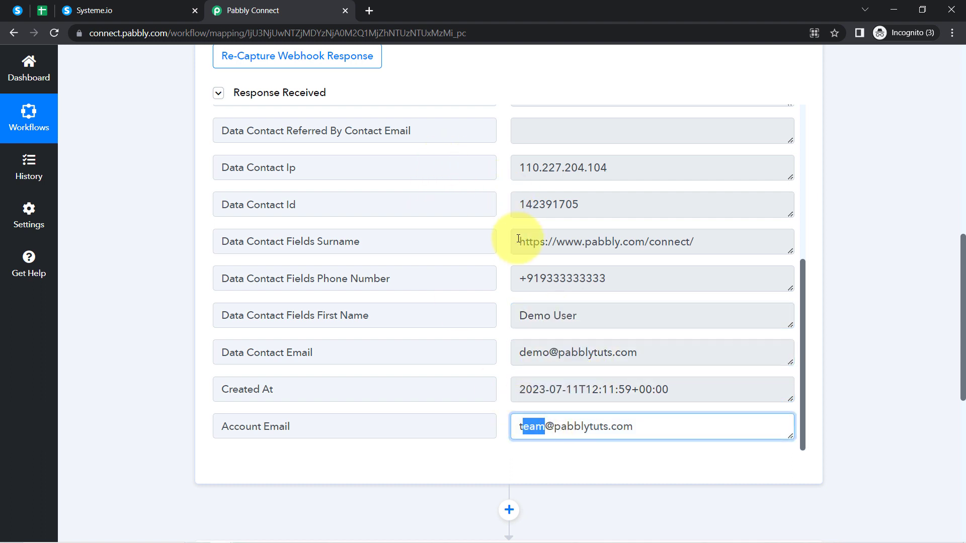
scroll(521, 251, "up", 2)
scroll(453, 352, "down", 1)
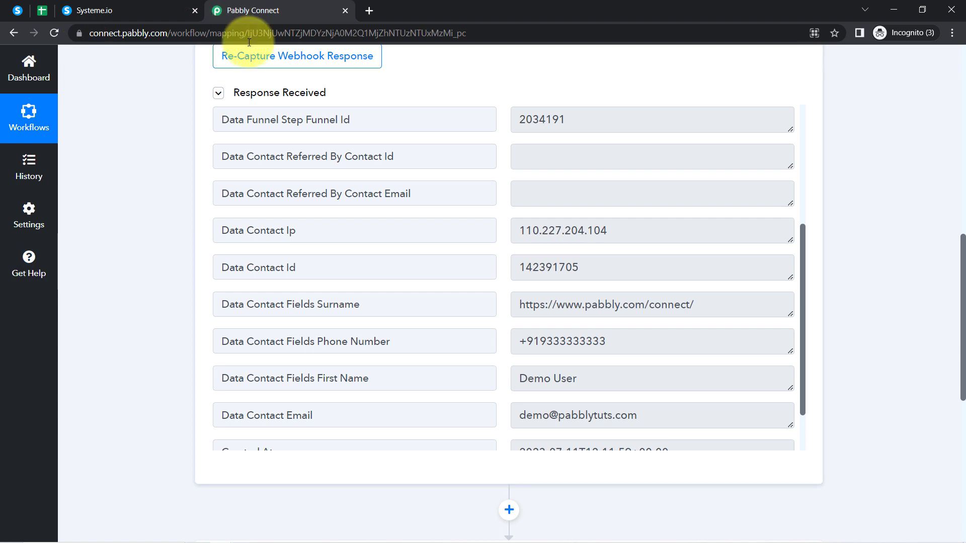
- Cross-check the Systeme.io automation rule, then collapse the received response details
left_click(17, 10)
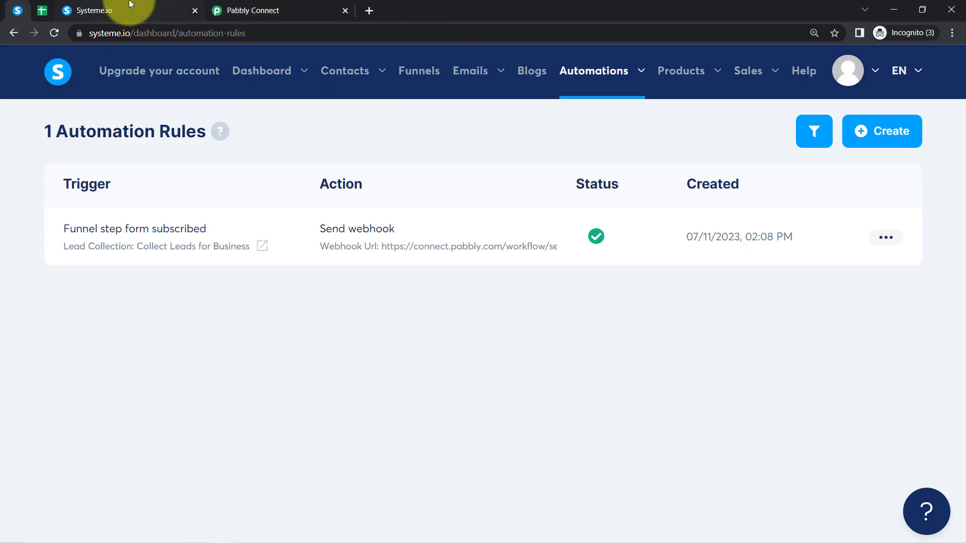
left_click(297, 7)
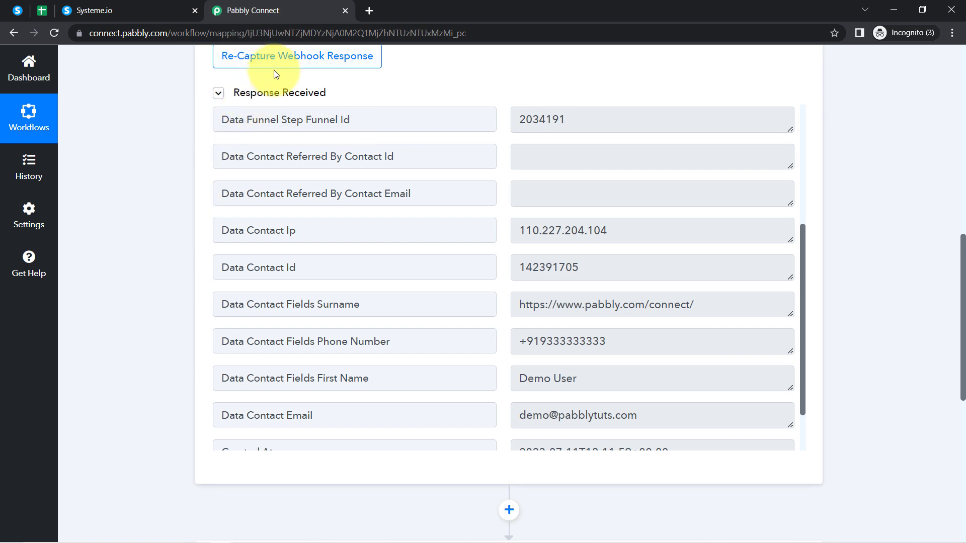
left_click(219, 94)
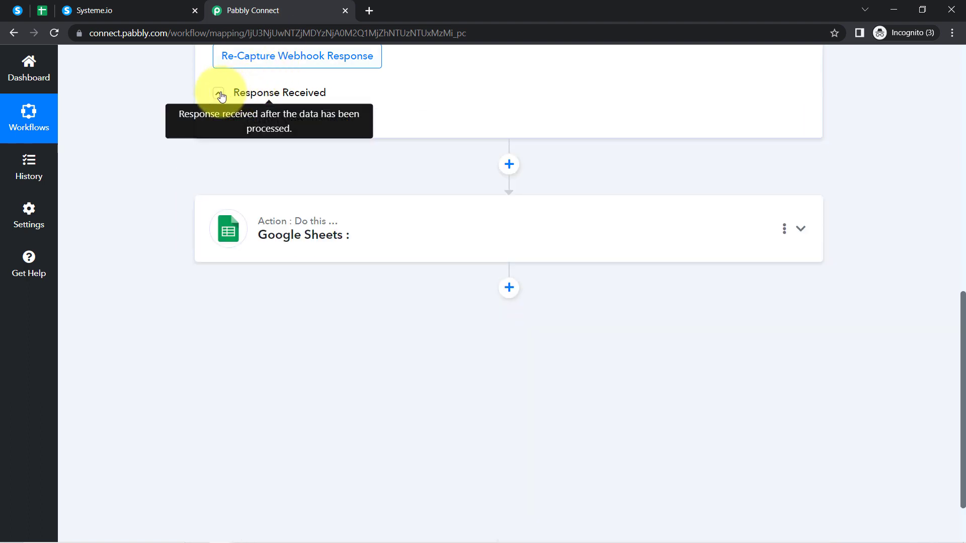
scroll(282, 116, "up", 2)
scroll(284, 129, "up", 2)
scroll(176, 264, "down", 5)
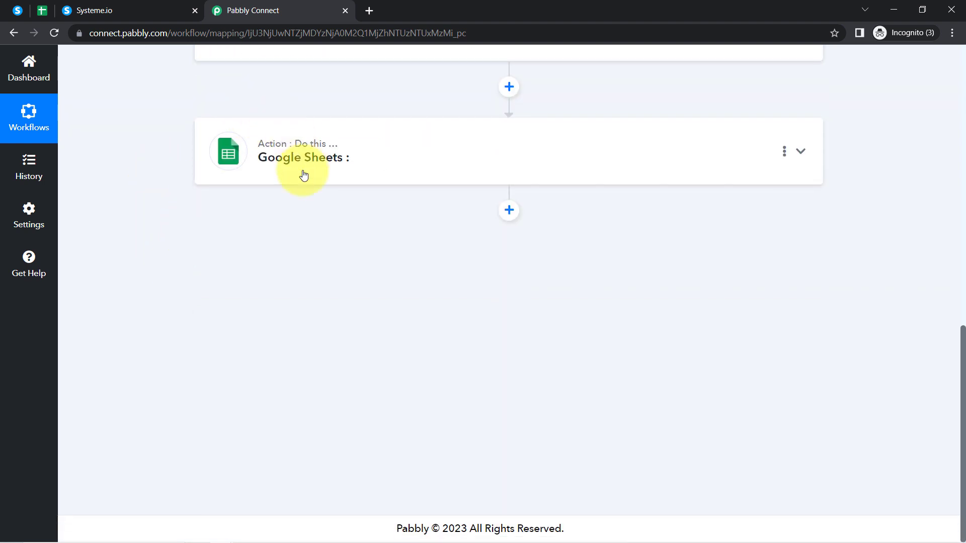
- Set the Google Sheets action event to Add New Row
left_click(304, 175)
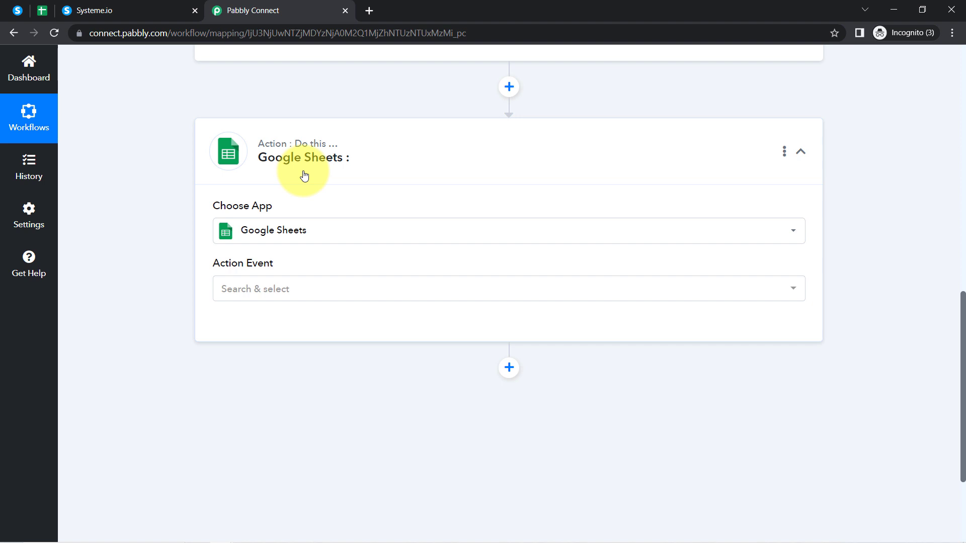
left_click(42, 10)
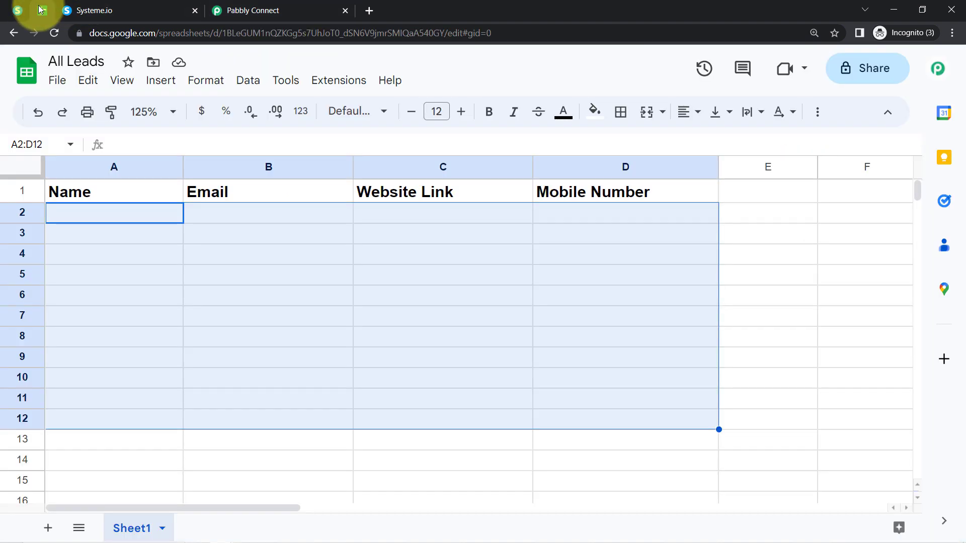
left_click(337, 296)
left_click(290, 10)
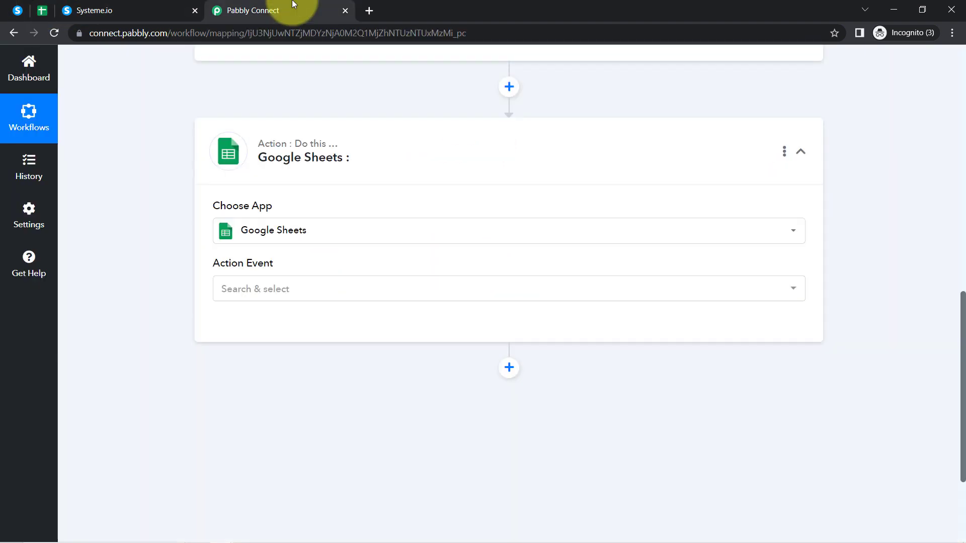
left_click(224, 299)
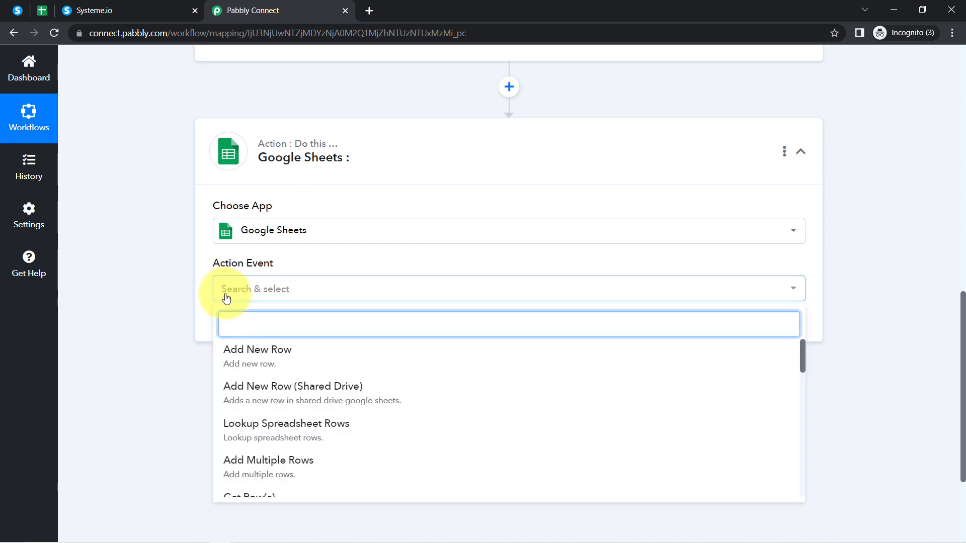
left_click(280, 358)
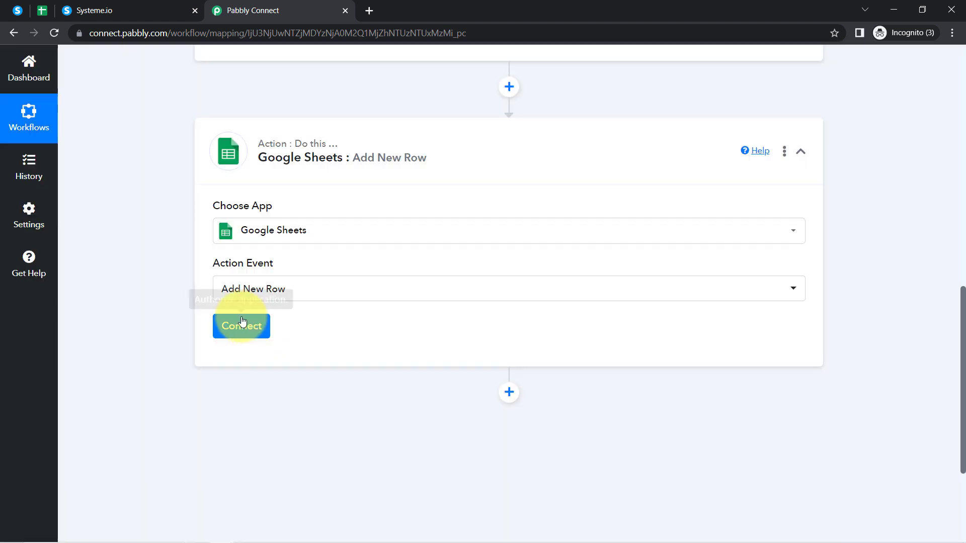
- Connect the action through the existing Google Sheets #3 connection and save it
left_click(242, 336)
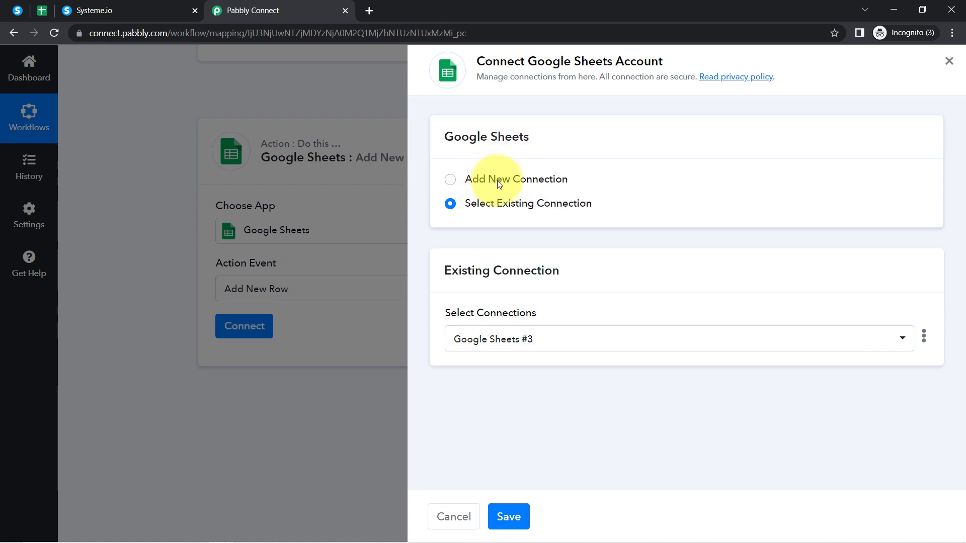
left_click(500, 185)
left_click_drag(537, 61, 640, 73)
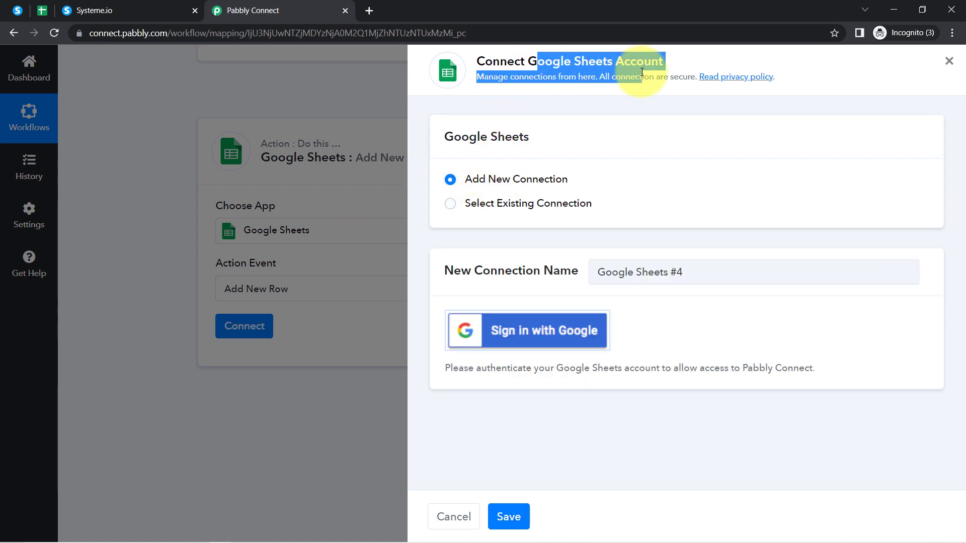
left_click(521, 331)
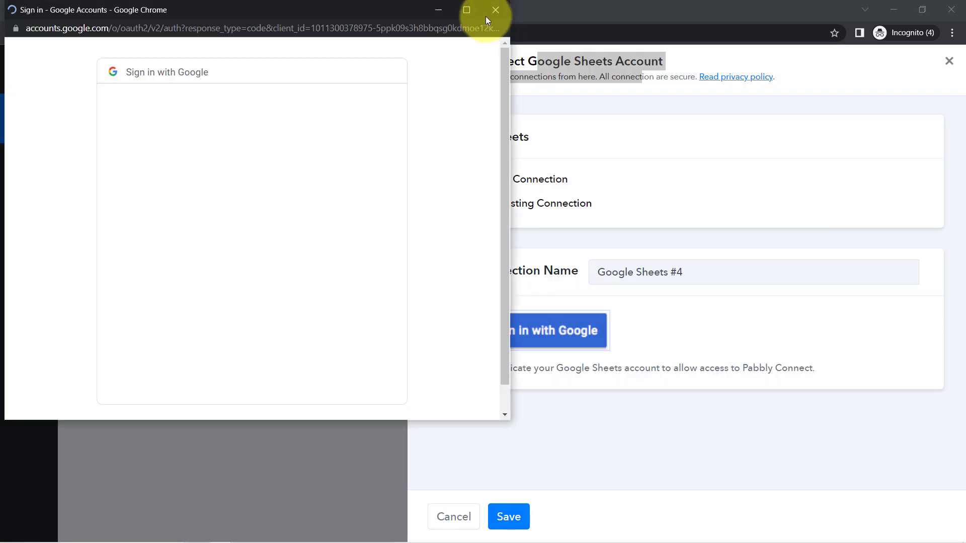
left_click(494, 10)
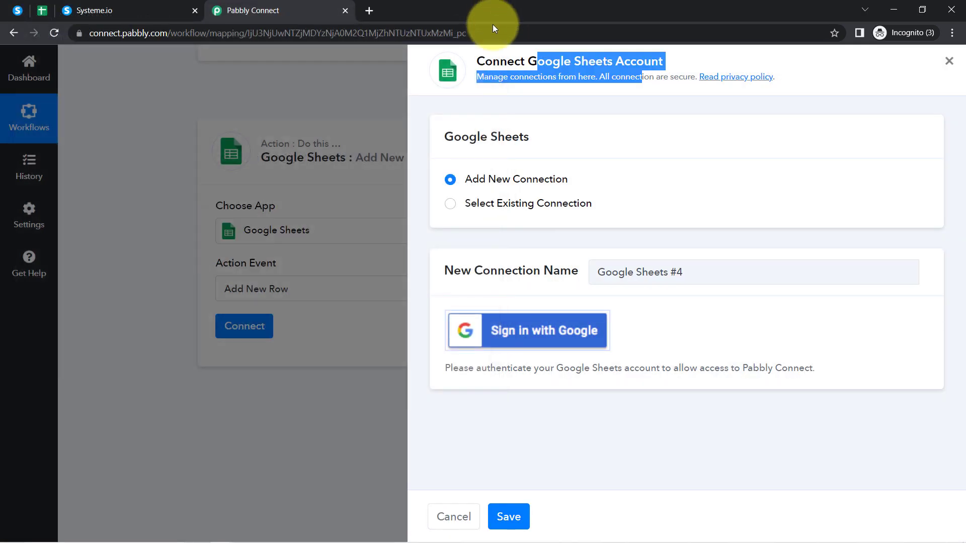
left_click(492, 202)
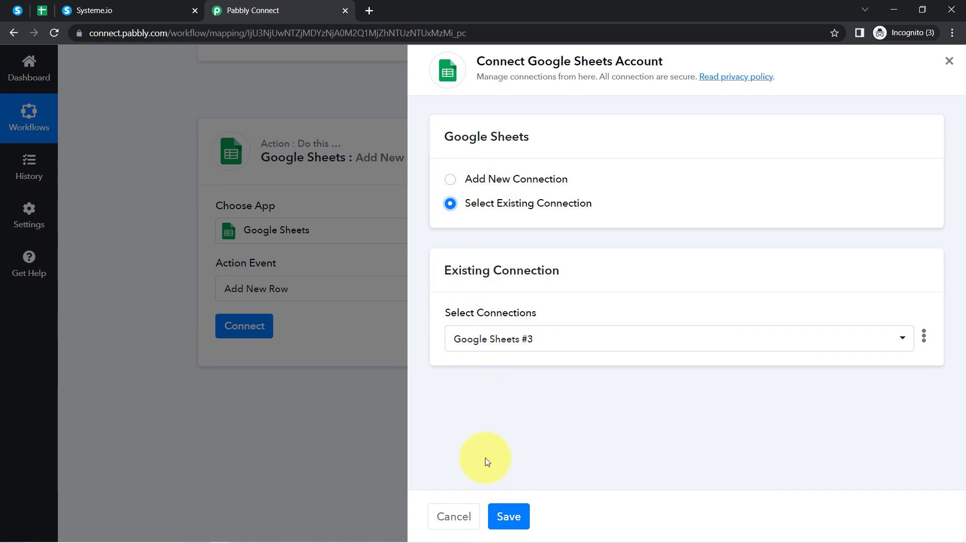
left_click(508, 520)
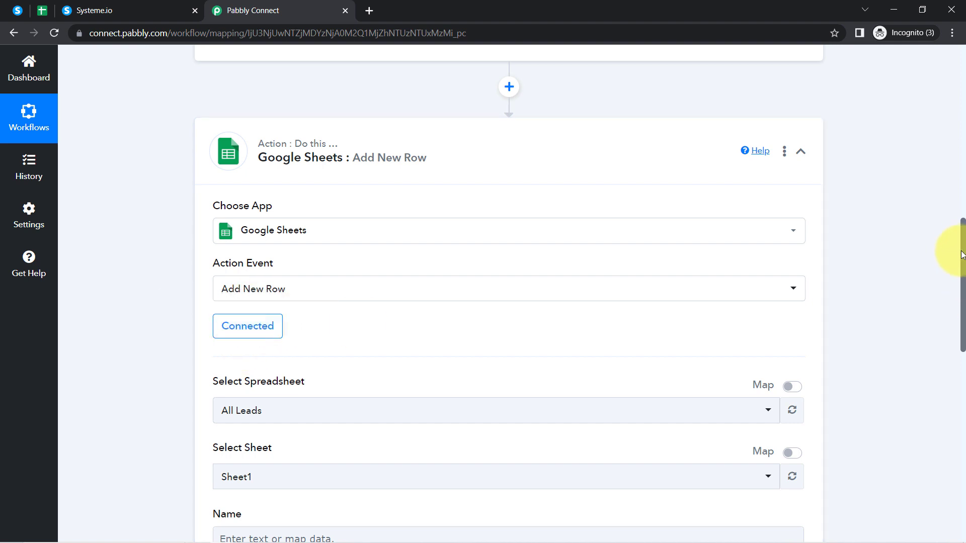
scroll(964, 272, "down", 1)
left_click_drag(963, 272, 962, 320)
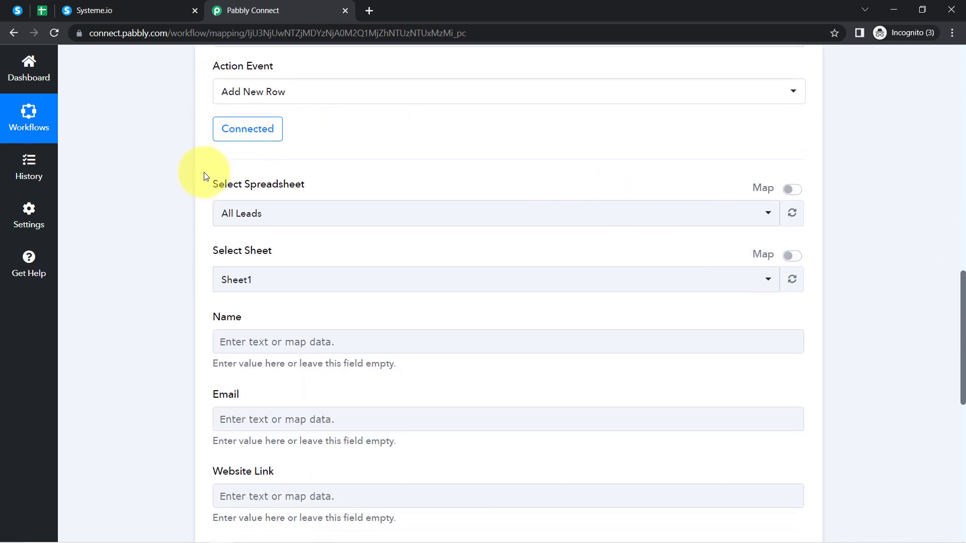
left_click_drag(214, 187, 296, 190)
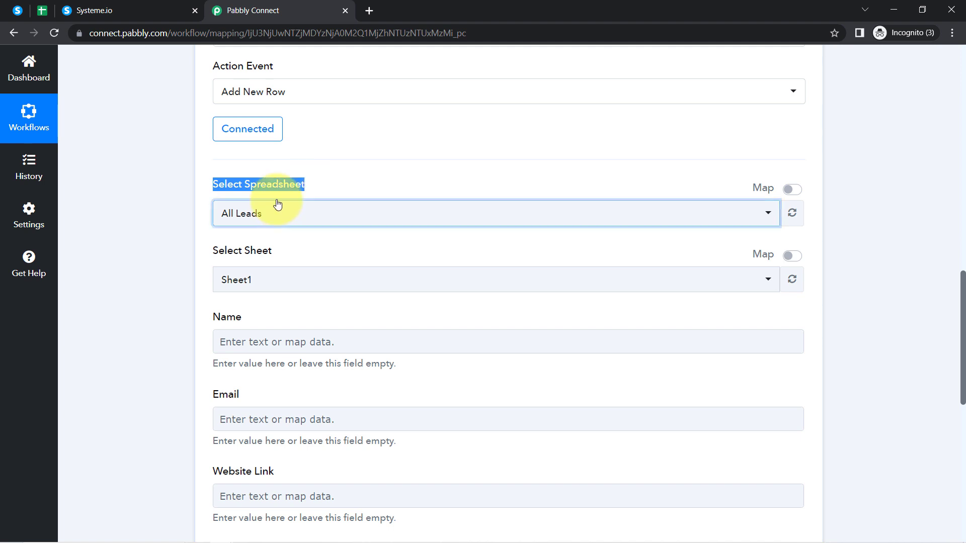
left_click(281, 212)
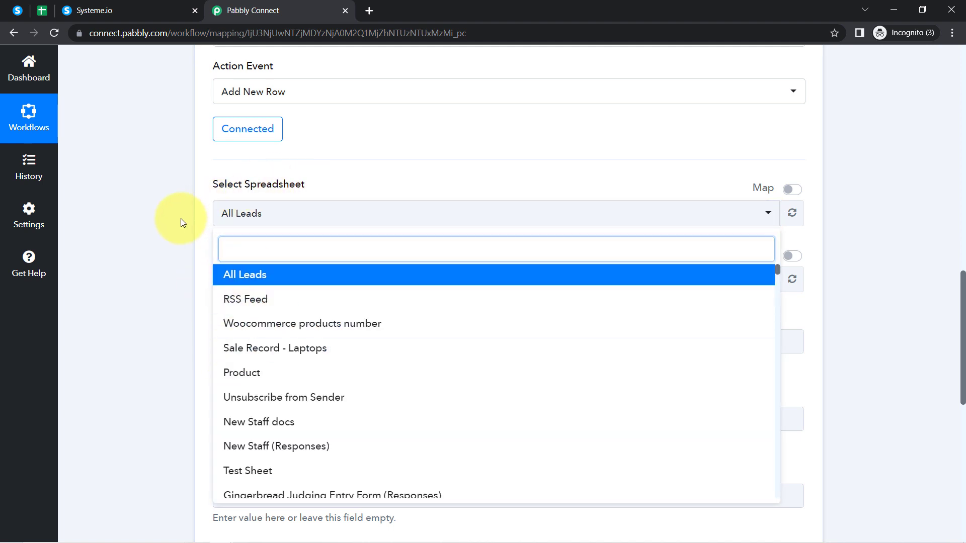
left_click(183, 219)
left_click(40, 9)
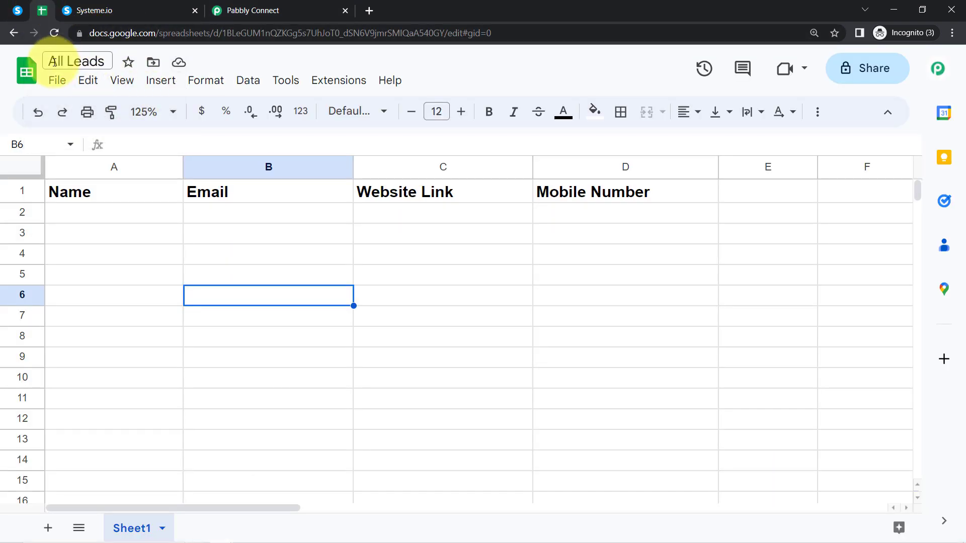
left_click(93, 61)
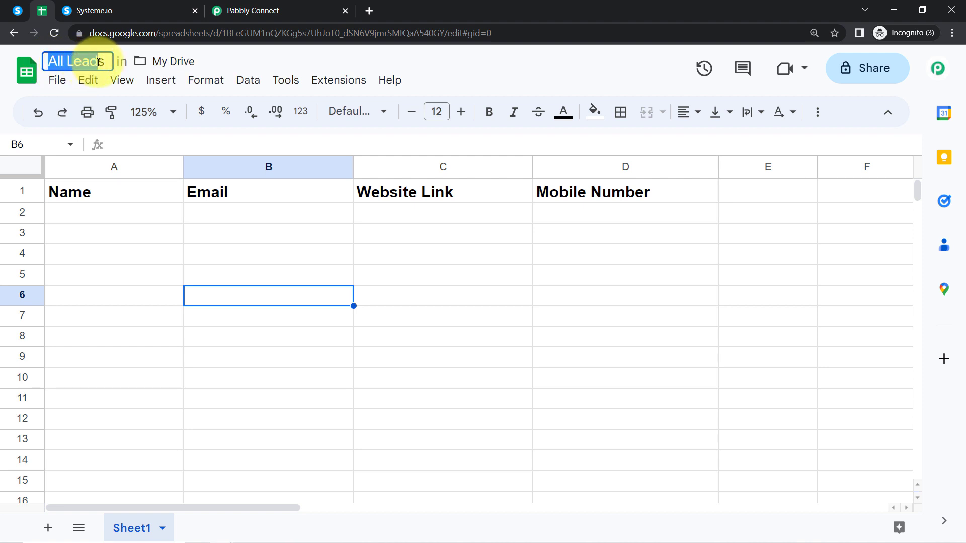
left_click(281, 11)
left_click(241, 207)
left_click(200, 230)
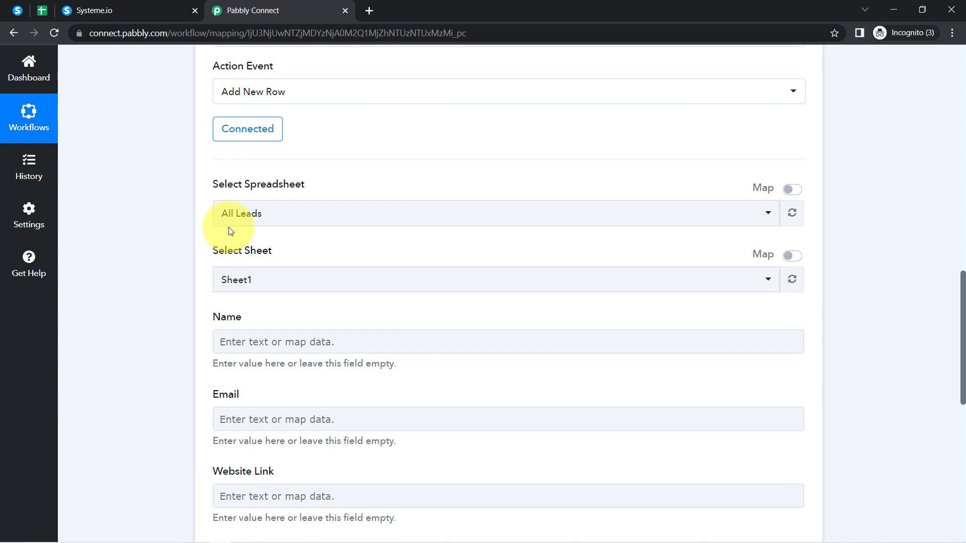
left_click_drag(216, 239, 244, 253)
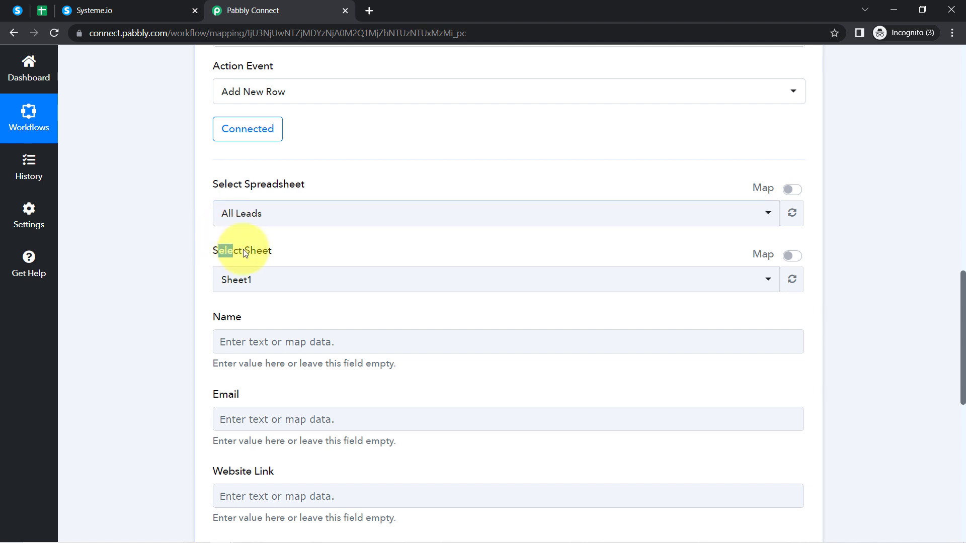
left_click(31, 14)
left_click(121, 528)
left_click(304, 10)
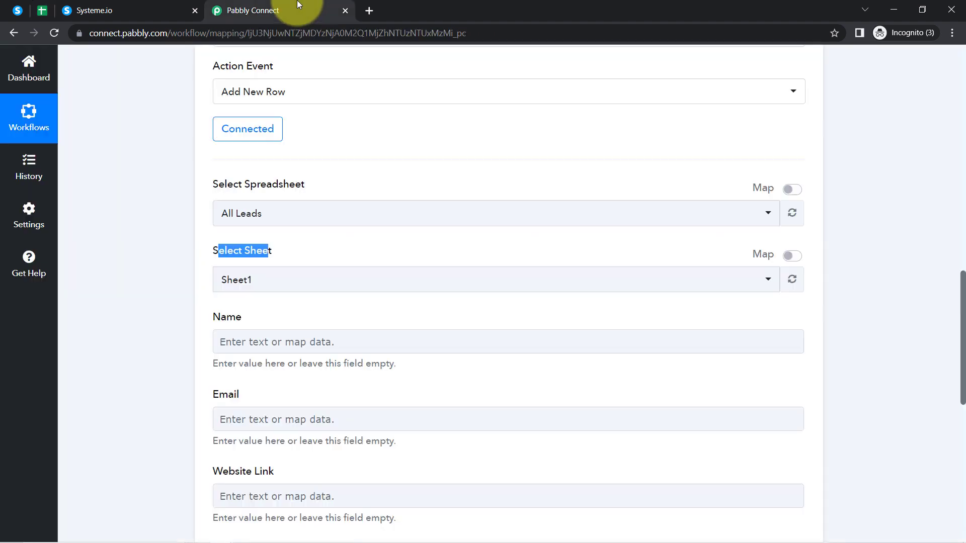
left_click(196, 278)
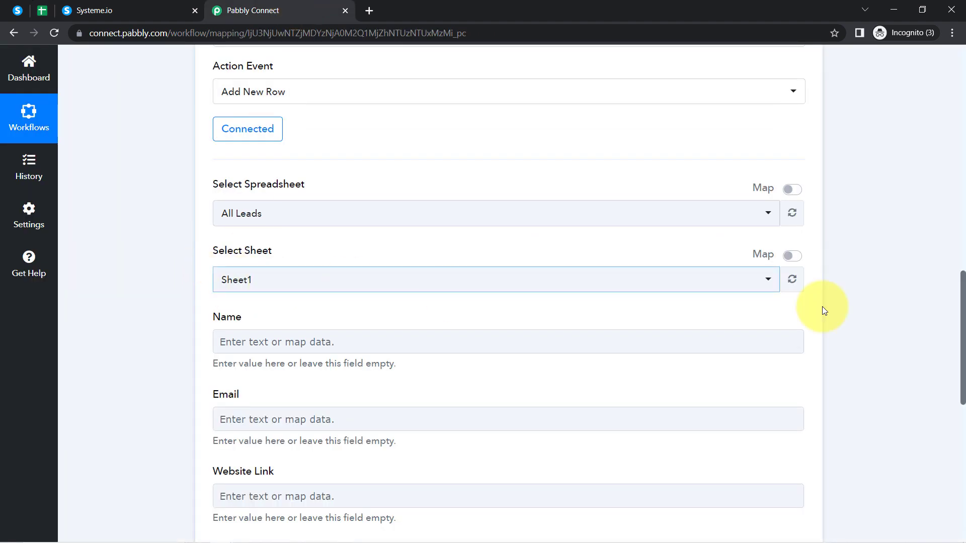
scroll(126, 231, "down", 3)
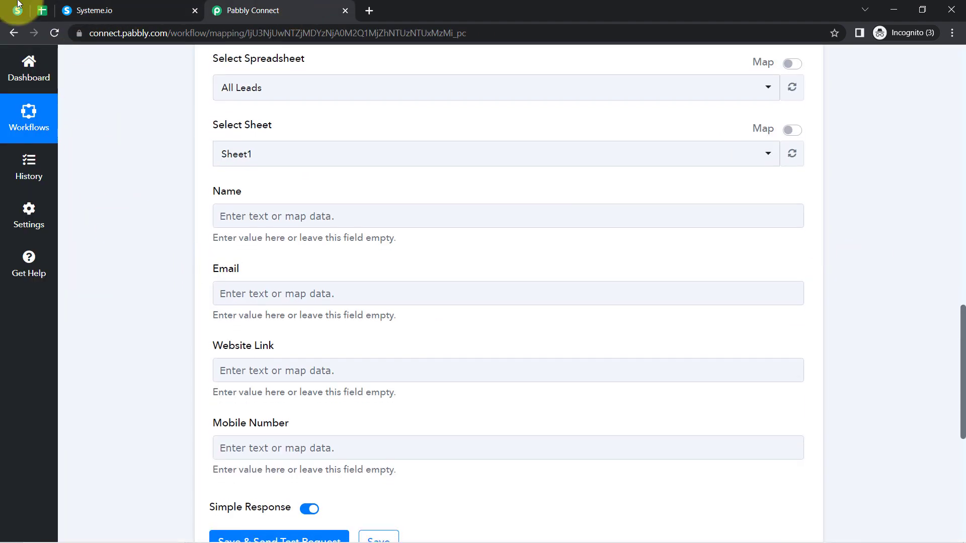
left_click(43, 10)
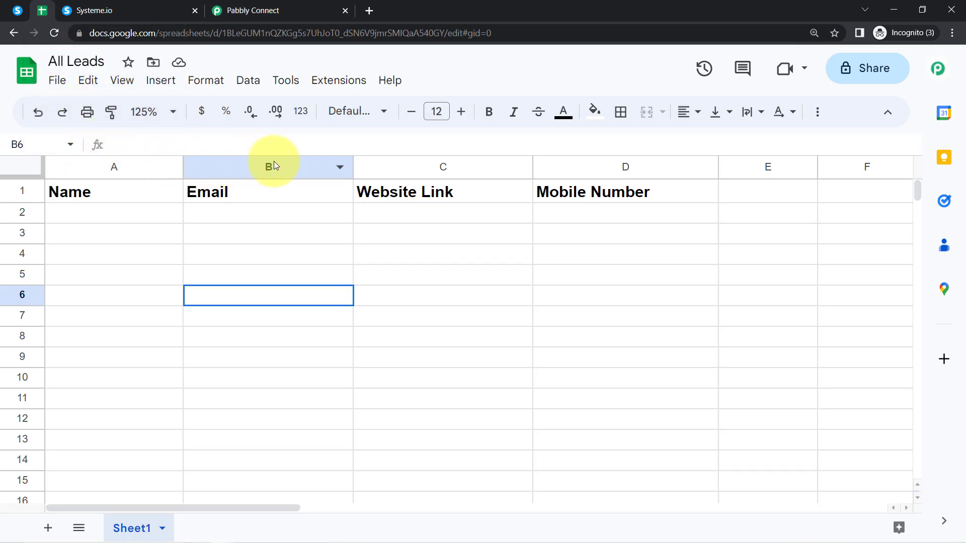
left_click(274, 166)
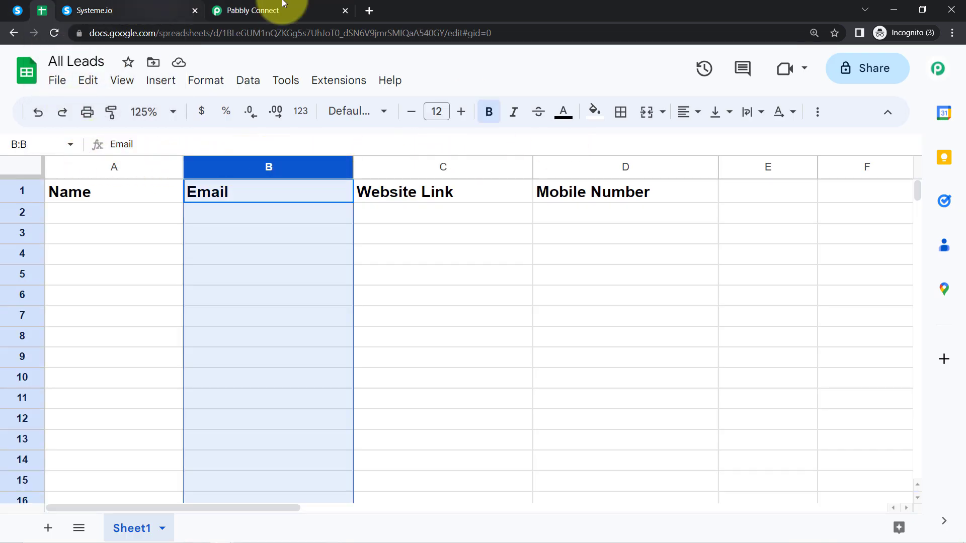
left_click(253, 10)
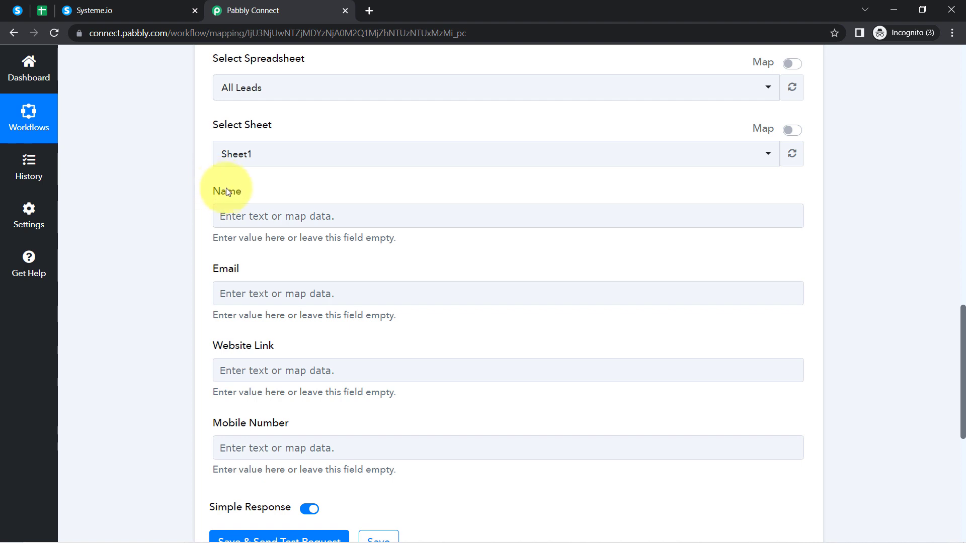
scroll(232, 202, "down", 1)
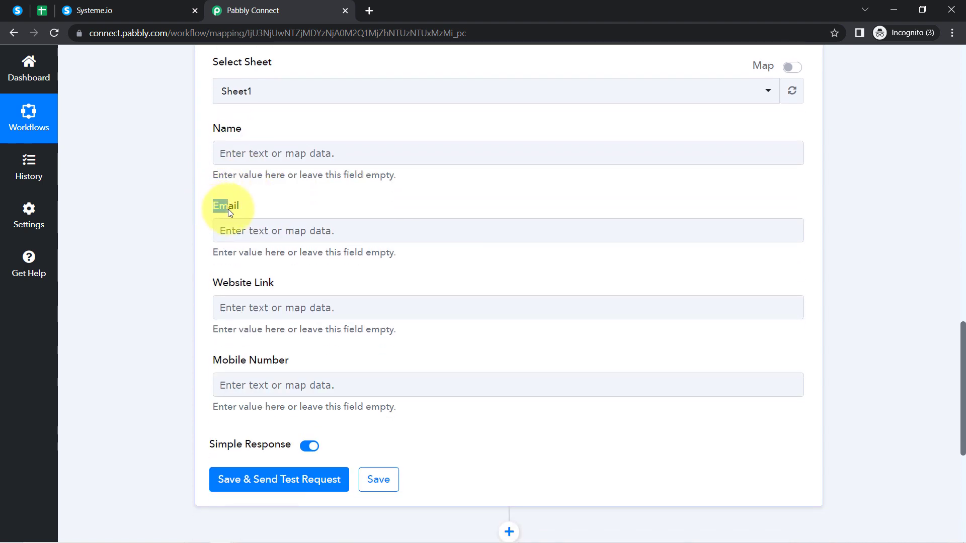
left_click_drag(216, 282, 279, 288)
left_click_drag(233, 358, 294, 333)
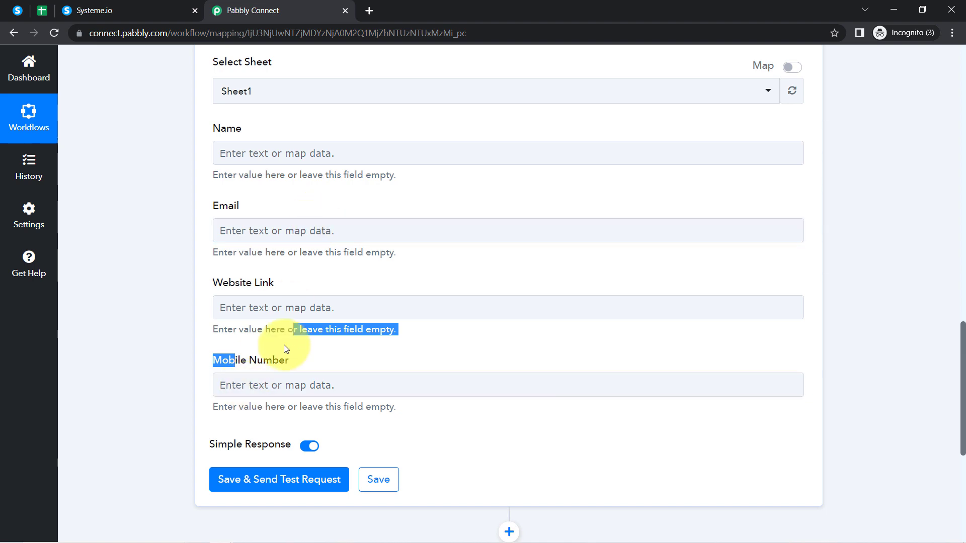
scroll(333, 348, "up", 11)
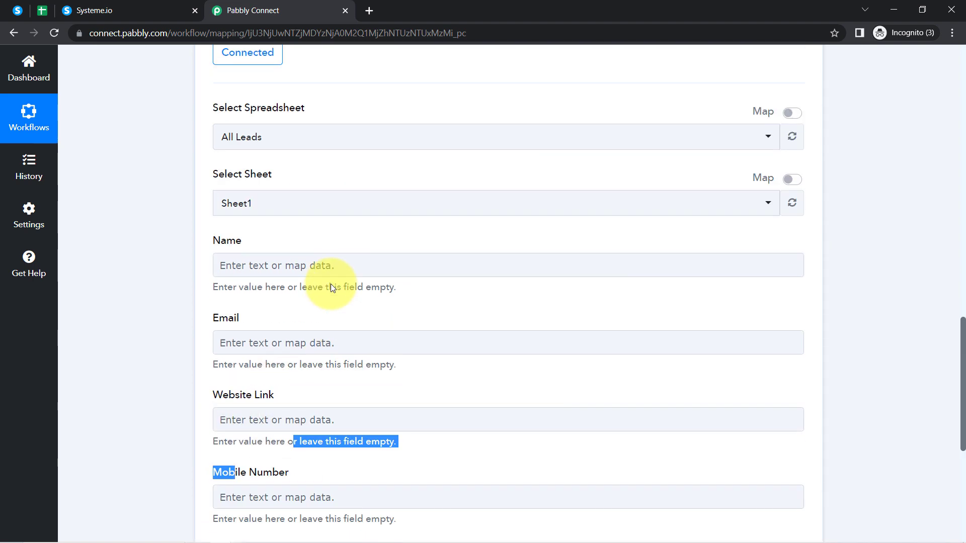
- Map the Systeme.io contact's First Name into the sheet's Name field
scroll(195, 308, "up", 4)
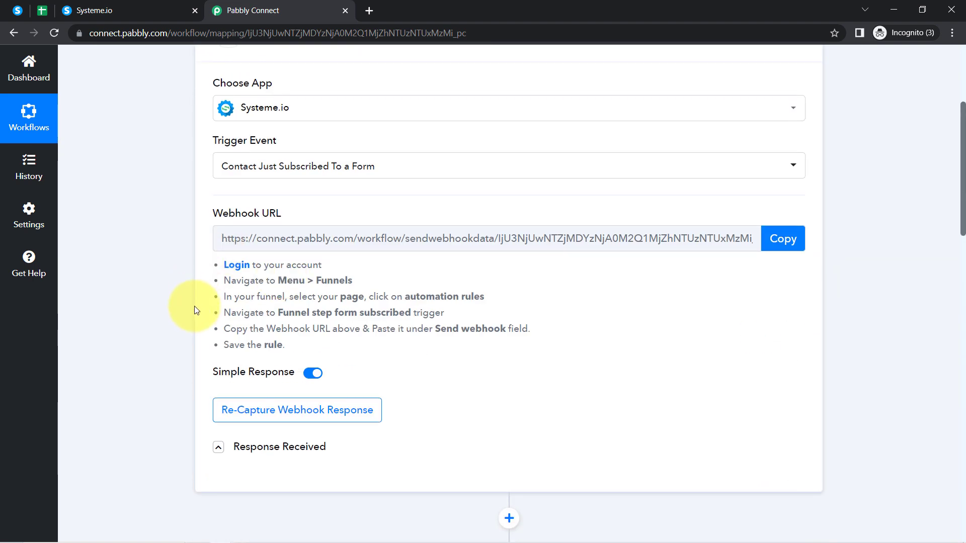
scroll(264, 209, "down", 4)
left_click(262, 198)
scroll(651, 216, "down", 1)
scroll(650, 216, "down", 6)
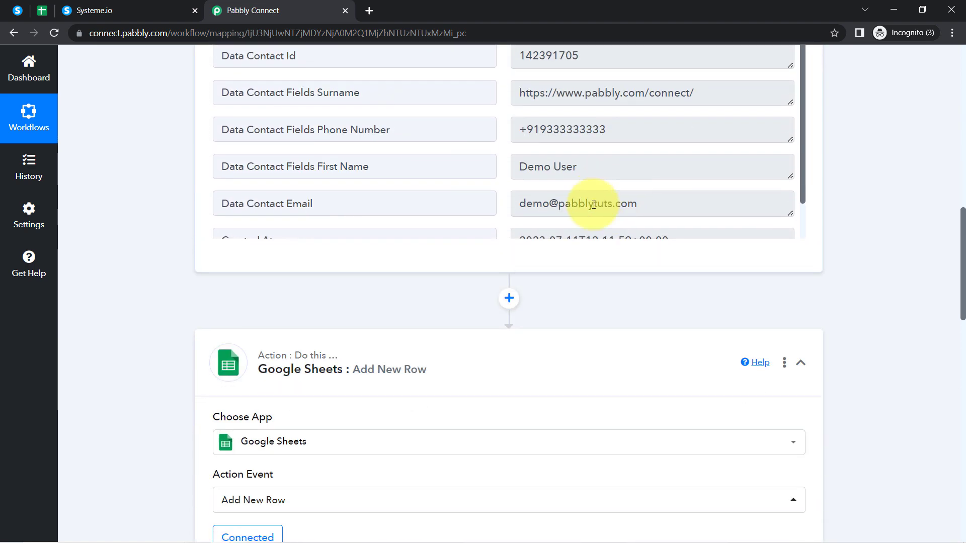
scroll(554, 226, "down", 2)
scroll(507, 262, "down", 8)
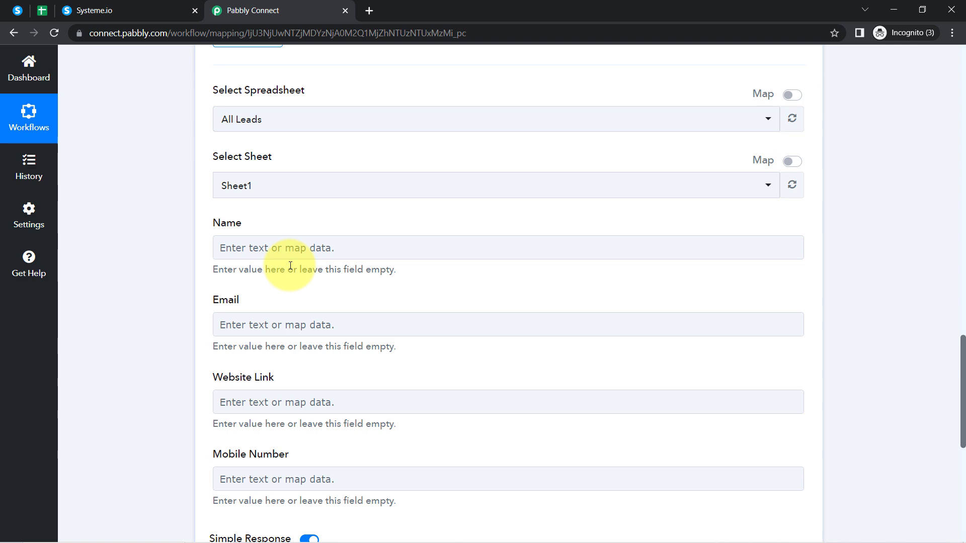
scroll(156, 191, "down", 1)
scroll(153, 188, "up", 2)
scroll(153, 188, "down", 3)
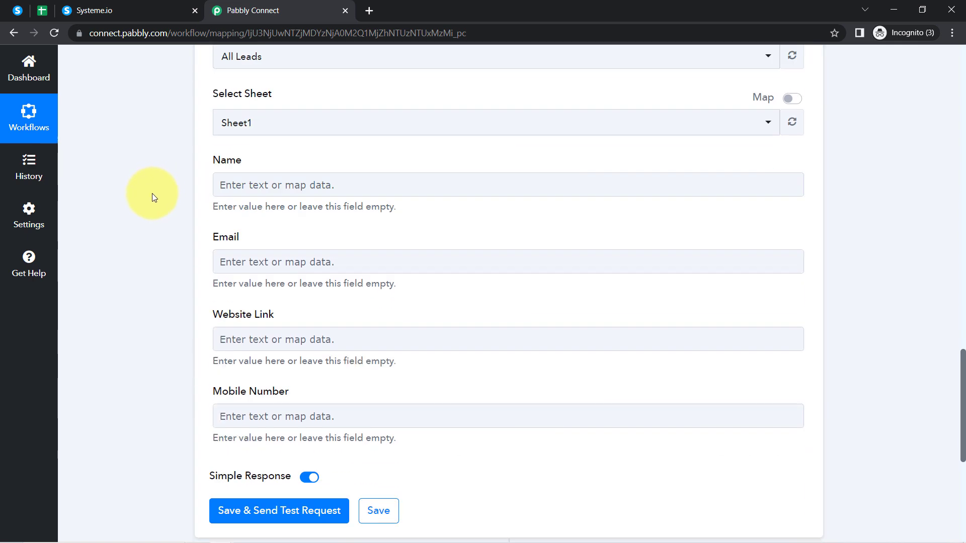
left_click(254, 185)
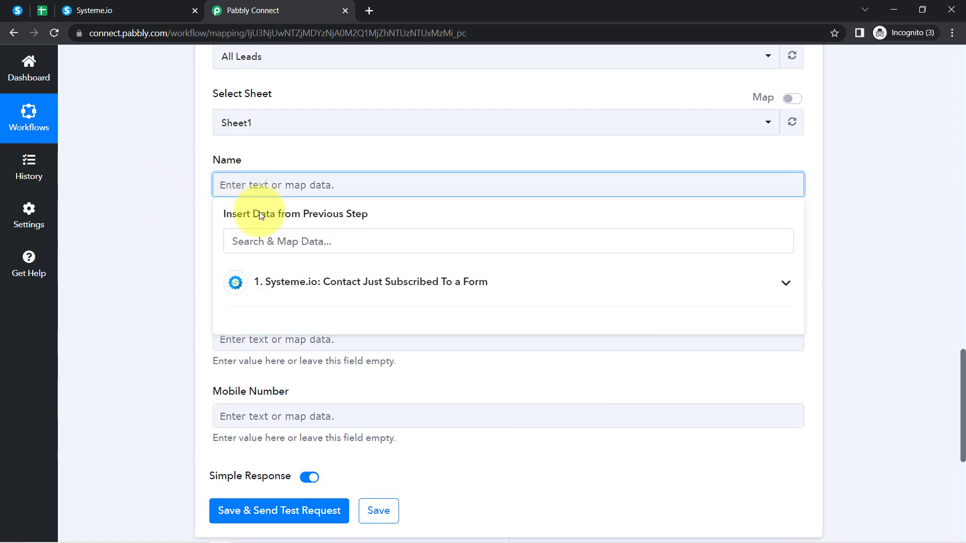
left_click(280, 281)
scroll(324, 369, "down", 4)
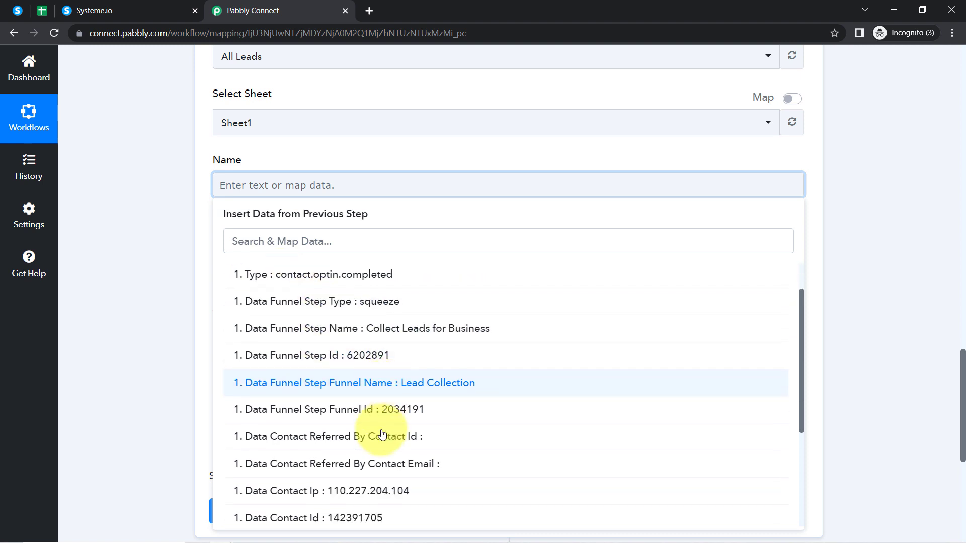
left_click(400, 433)
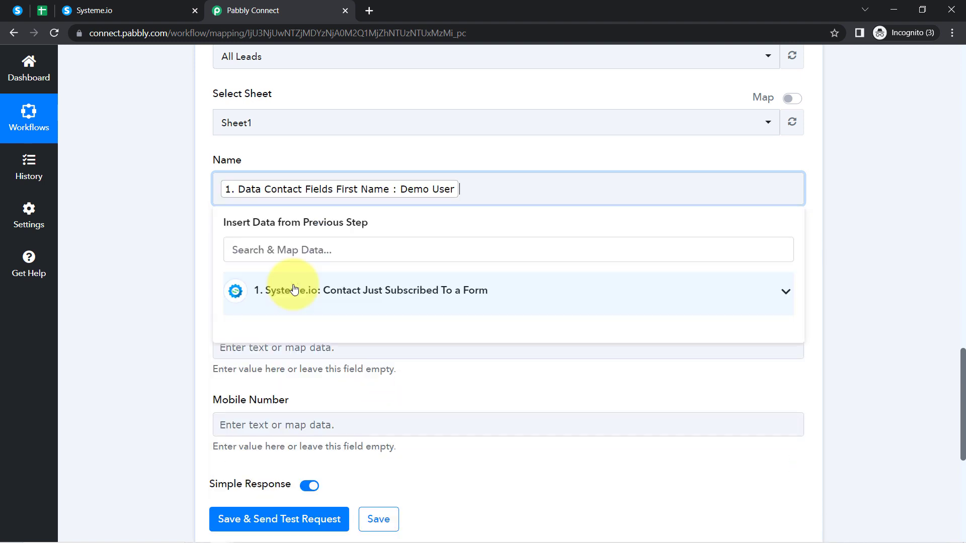
left_click(166, 227)
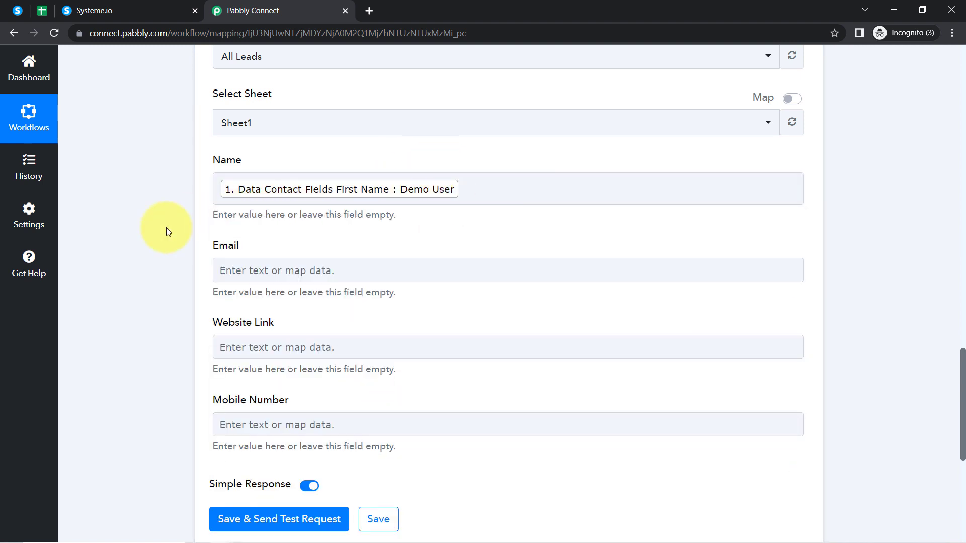
- Map the contact's email into Email and the website URL into Website Link
scroll(166, 227, "down", 3)
left_click(291, 138)
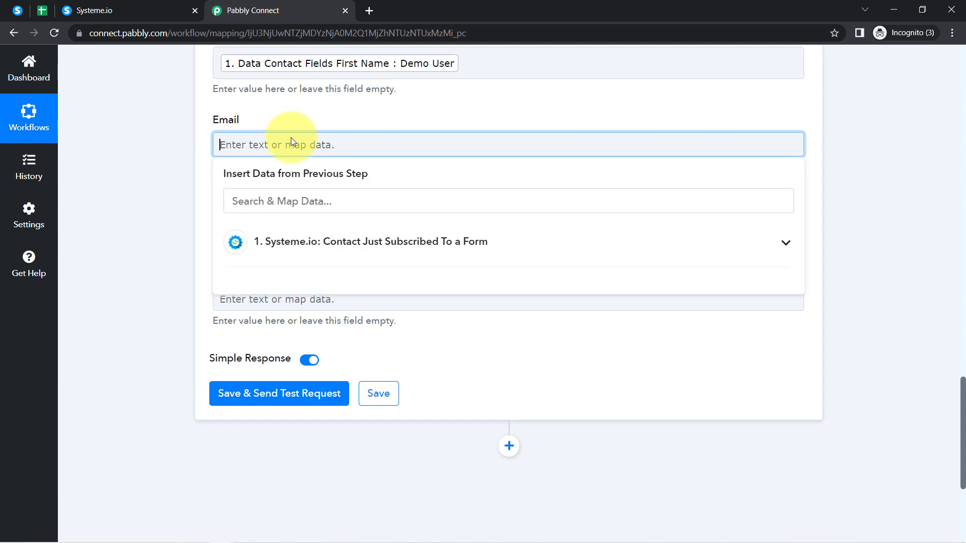
left_click(302, 230)
left_click(276, 204)
type("@")
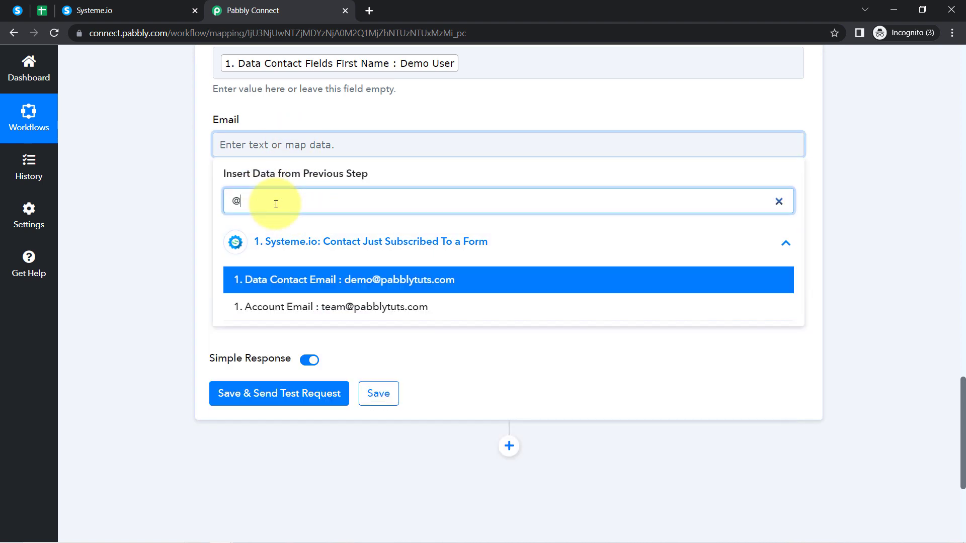
left_click(287, 281)
left_click(179, 209)
left_click(231, 231)
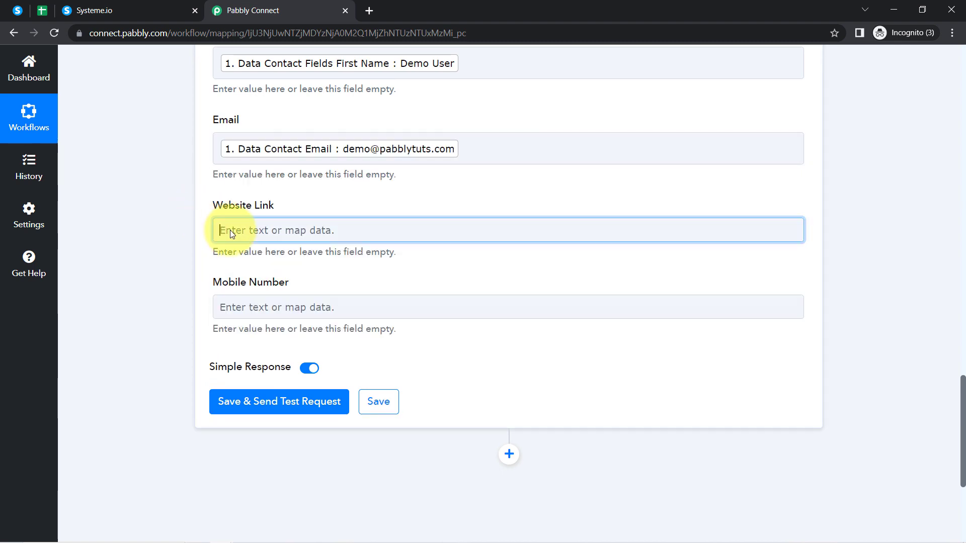
scroll(170, 198, "up", 1)
scroll(169, 198, "down", 3)
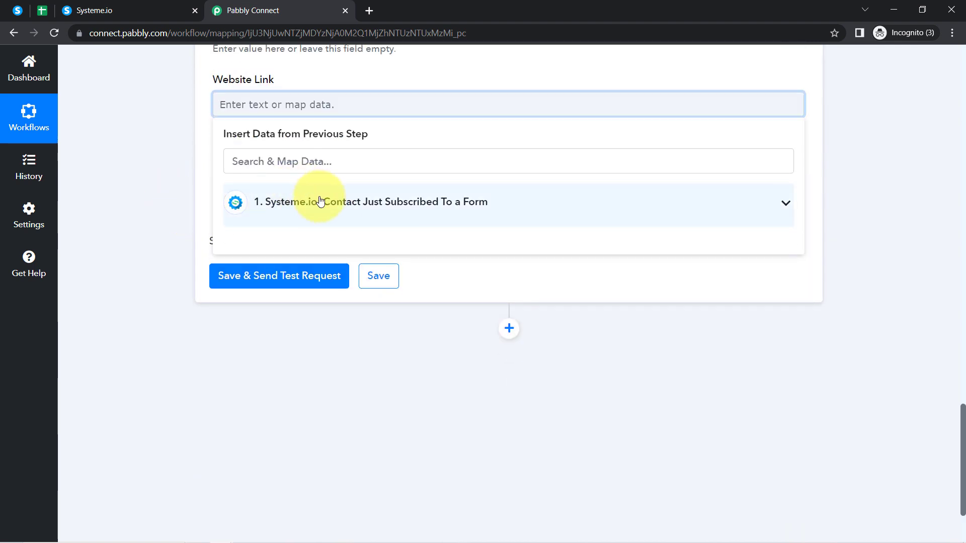
left_click(319, 201)
left_click(294, 168)
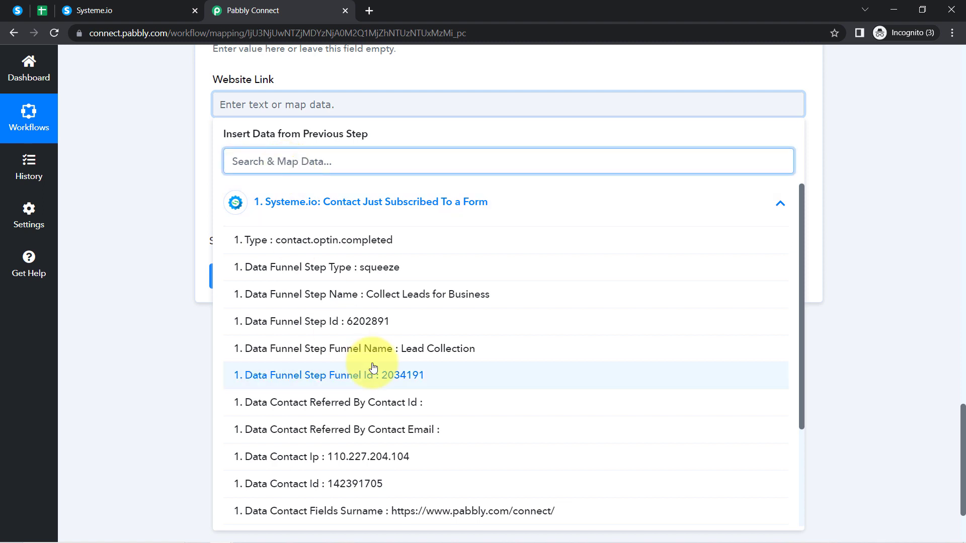
scroll(479, 396, "down", 3)
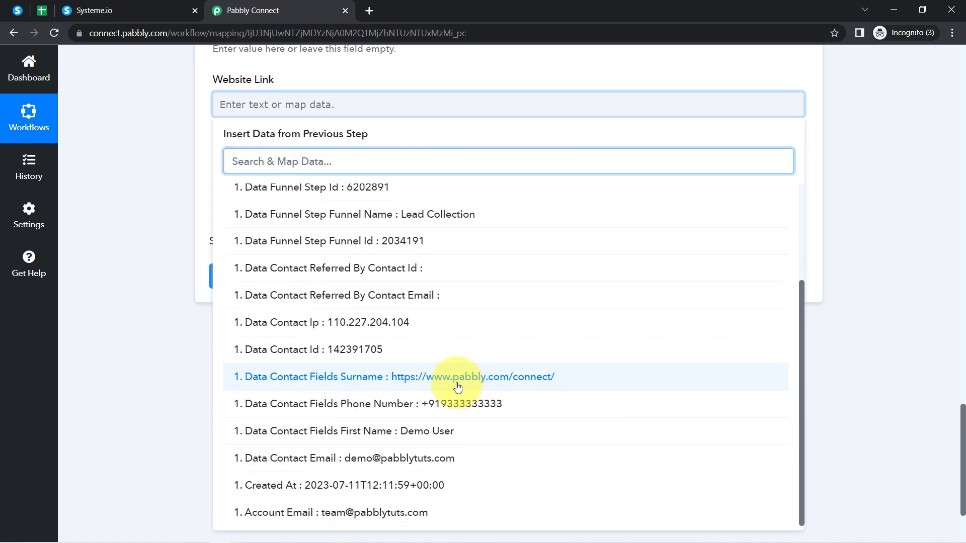
left_click(412, 385)
left_click(172, 234)
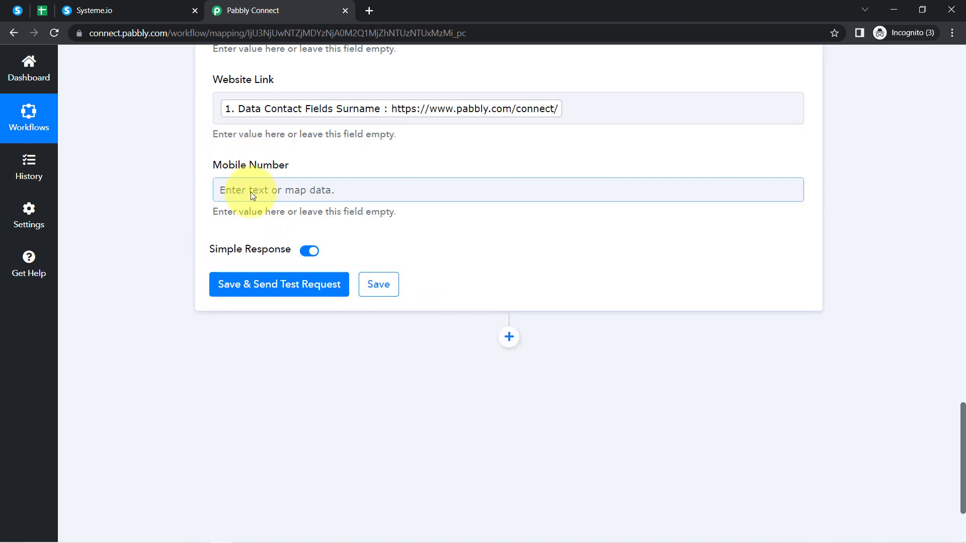
- Clear the stray digits 65165 from the Mobile Number field
left_click(247, 192)
type("651651")
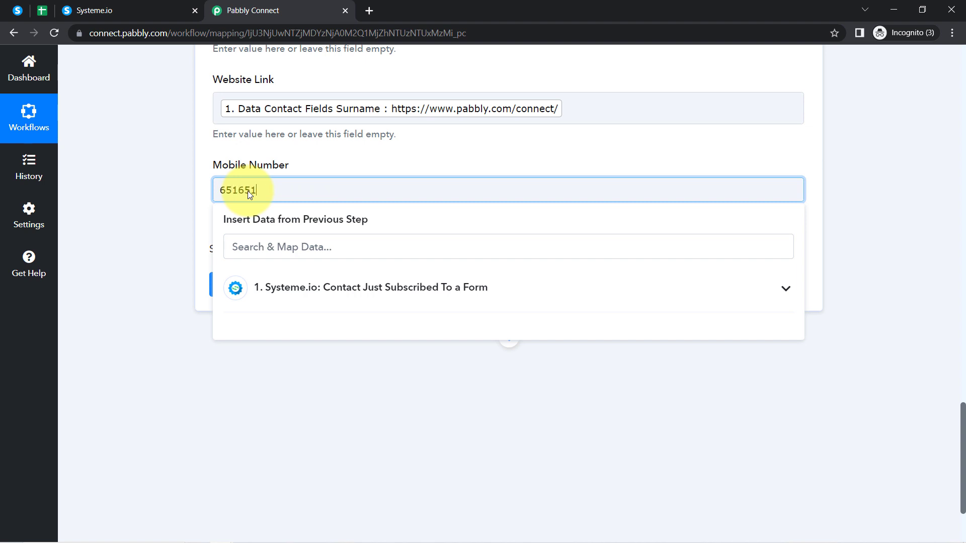
key("BackSpace")
key("BackSpace")
key("BackSpace")
key("BackSpace")
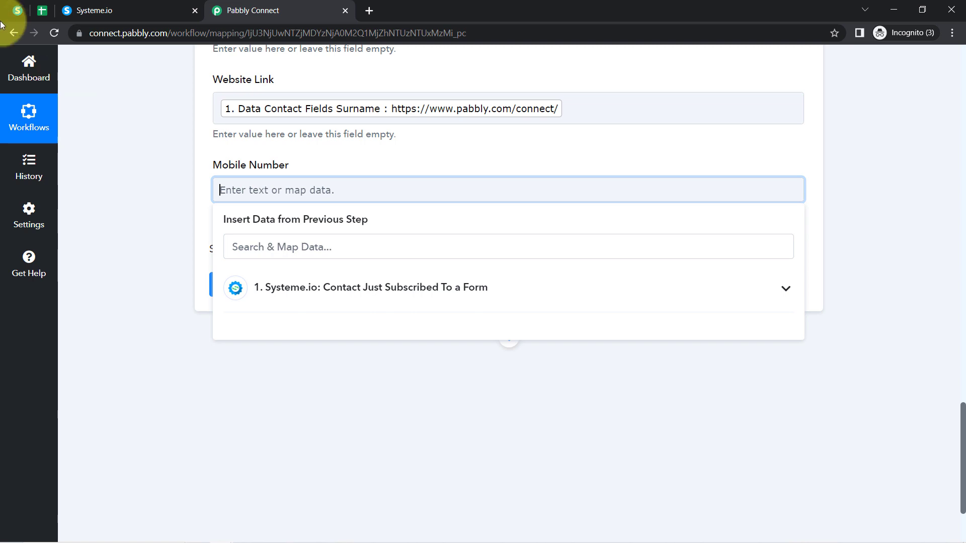
- Map the form's Data Contact Fields Phone Number into Mobile Number
left_click(15, 10)
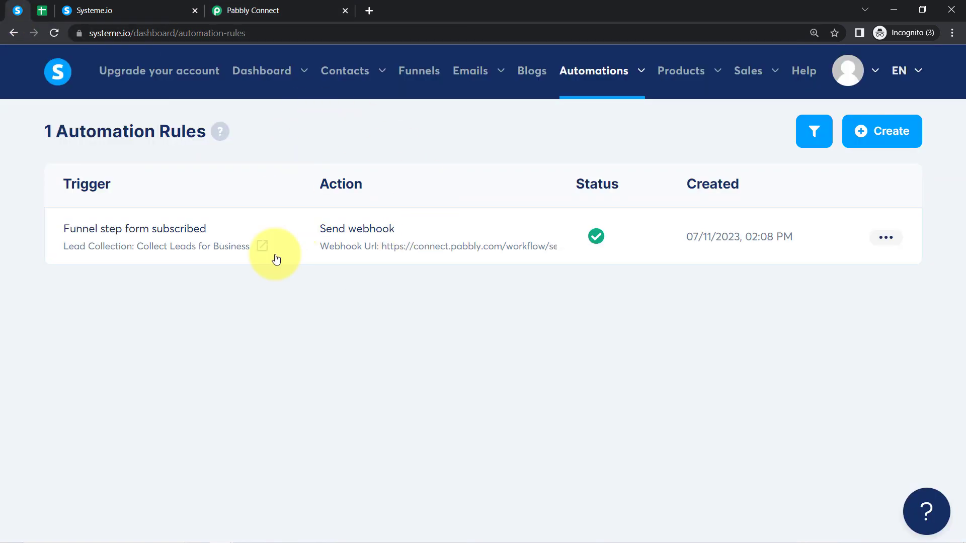
left_click(233, 11)
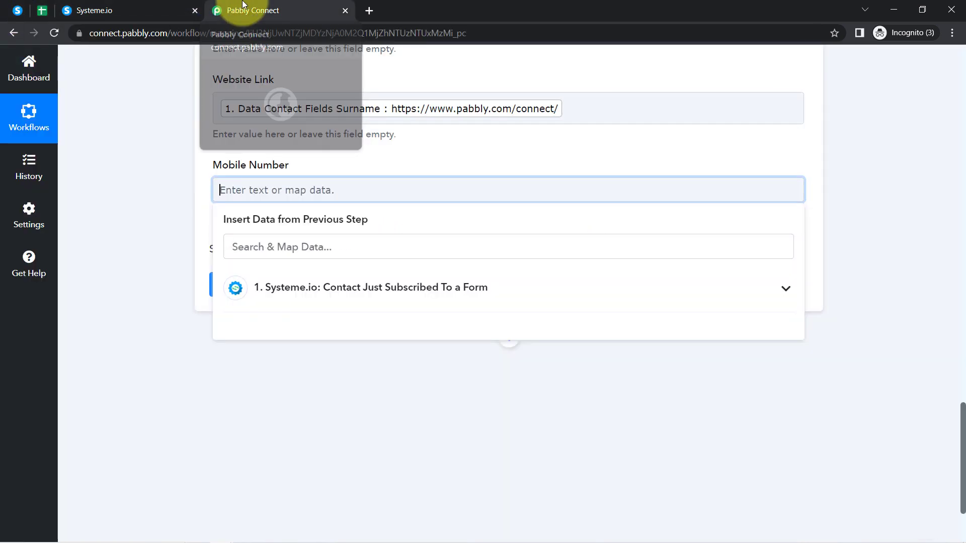
scroll(213, 211, "up", 15)
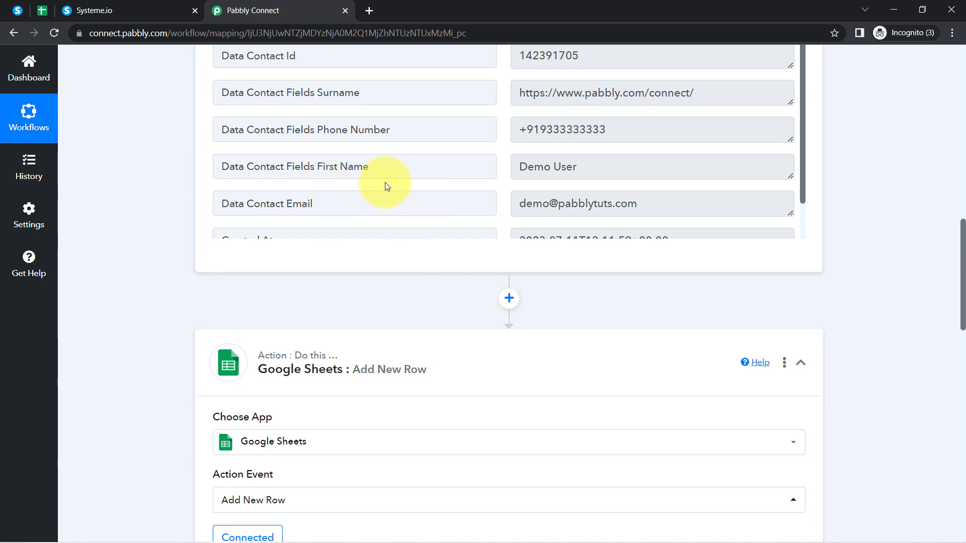
scroll(352, 198, "down", 2)
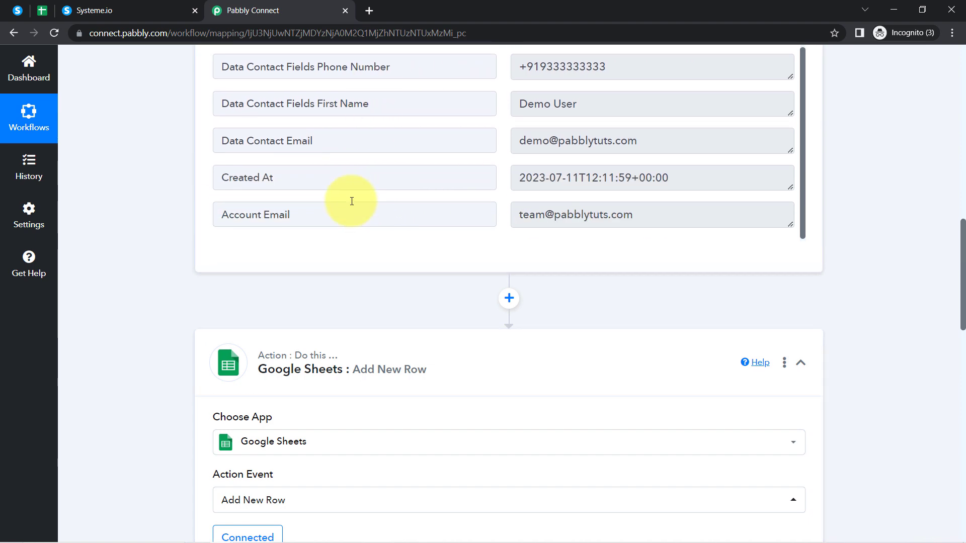
scroll(210, 280, "down", 17)
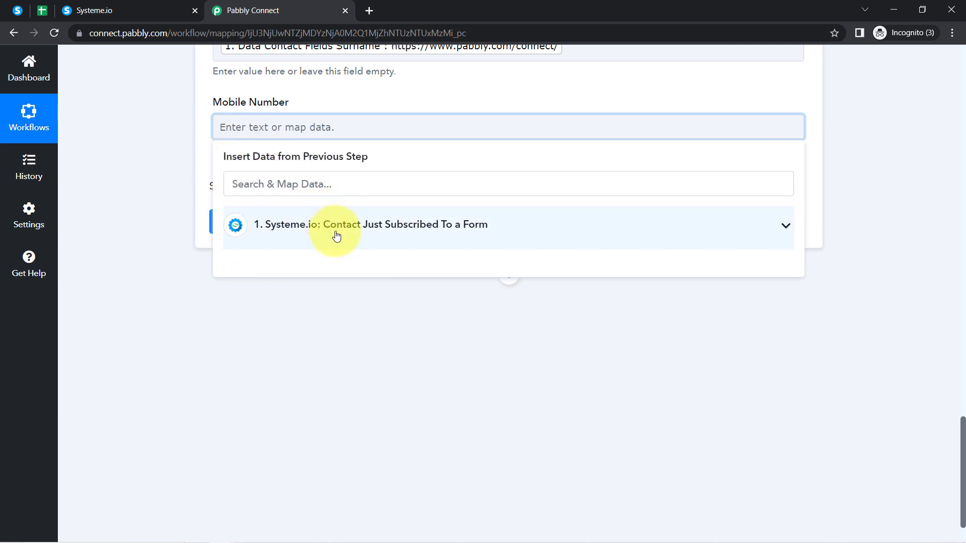
left_click(334, 231)
scroll(389, 388, "down", 5)
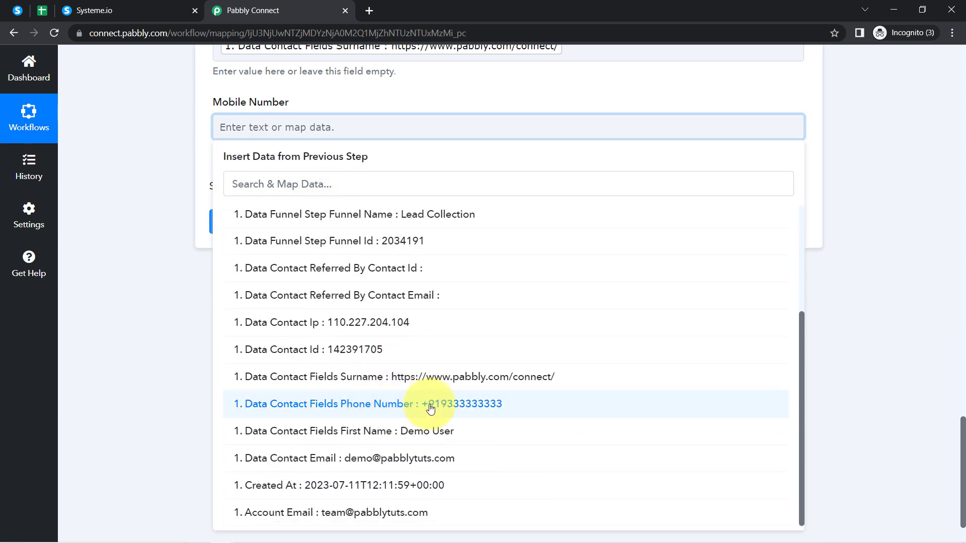
left_click(431, 406)
left_click(159, 239)
- Save the action and send a test request, adding a row at Sheet1!A2:D2
scroll(177, 259, "up", 3)
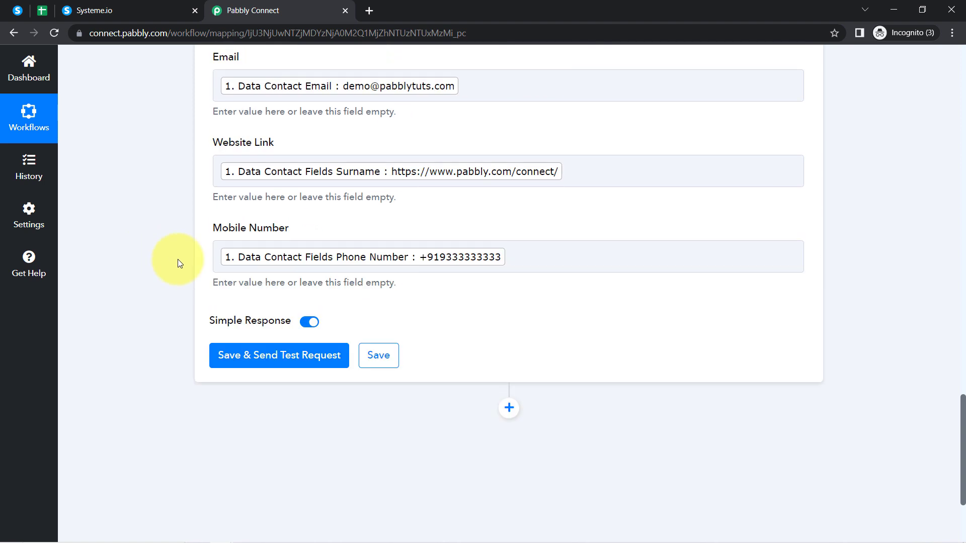
left_click(245, 355)
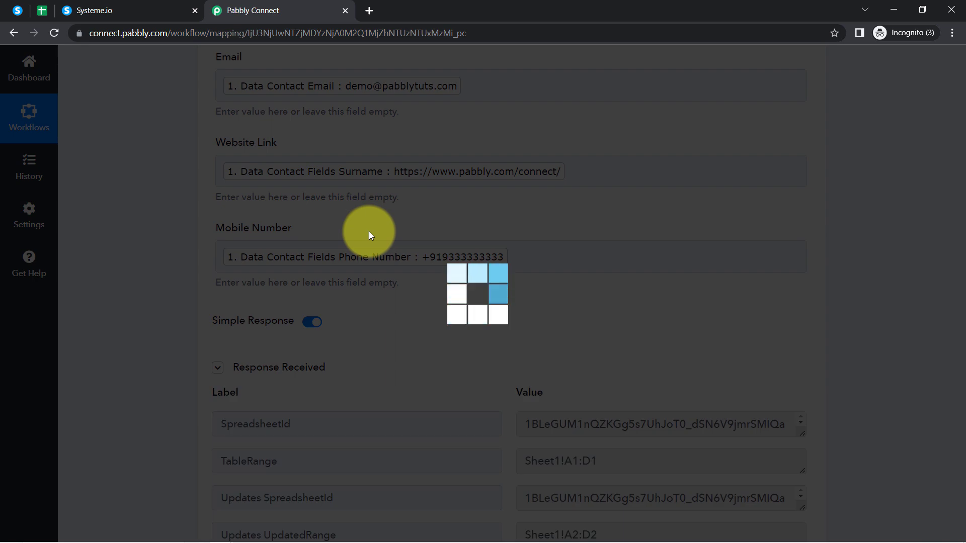
scroll(438, 287, "down", 3)
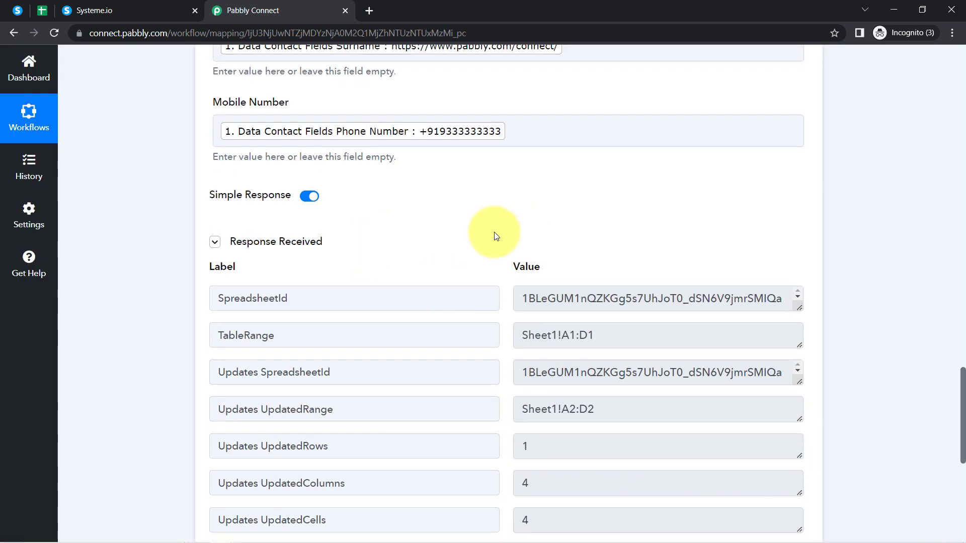
- Make row 2 of All Leads non-bold at font size 11
left_click(44, 14)
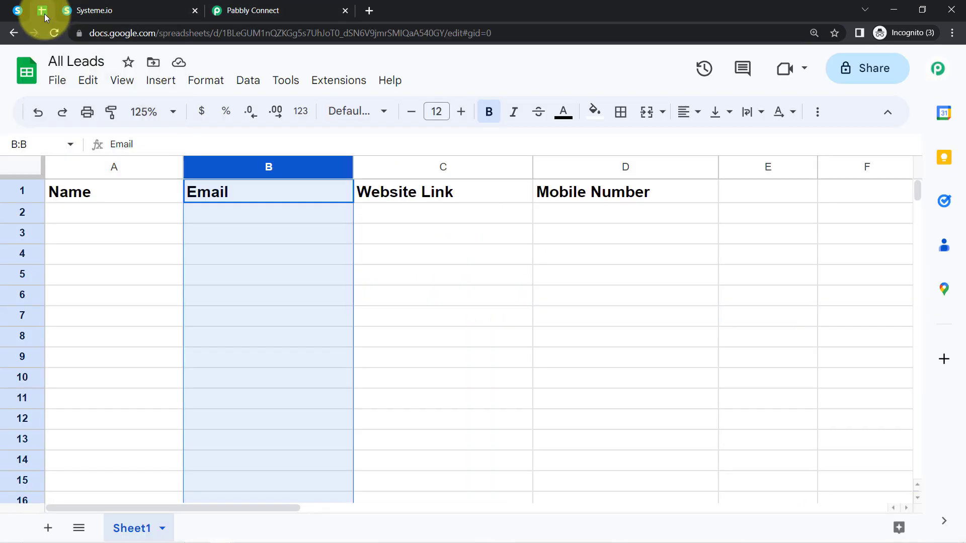
left_click(71, 257)
left_click(22, 215)
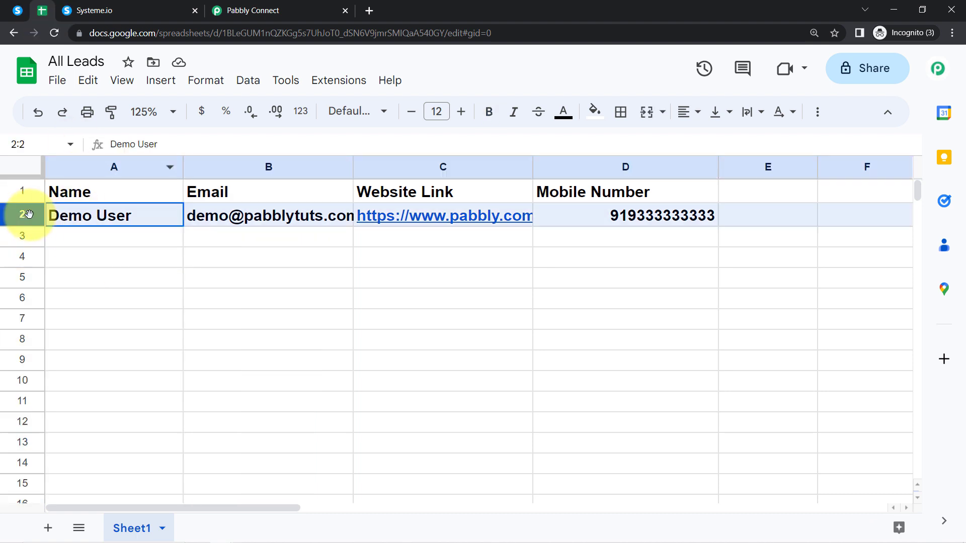
left_click(481, 116)
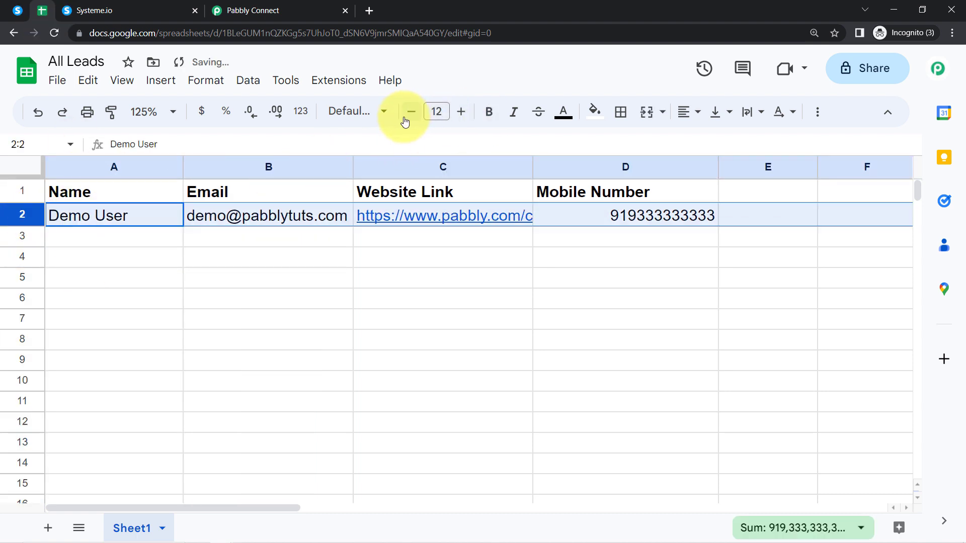
left_click(409, 121)
left_click(84, 277)
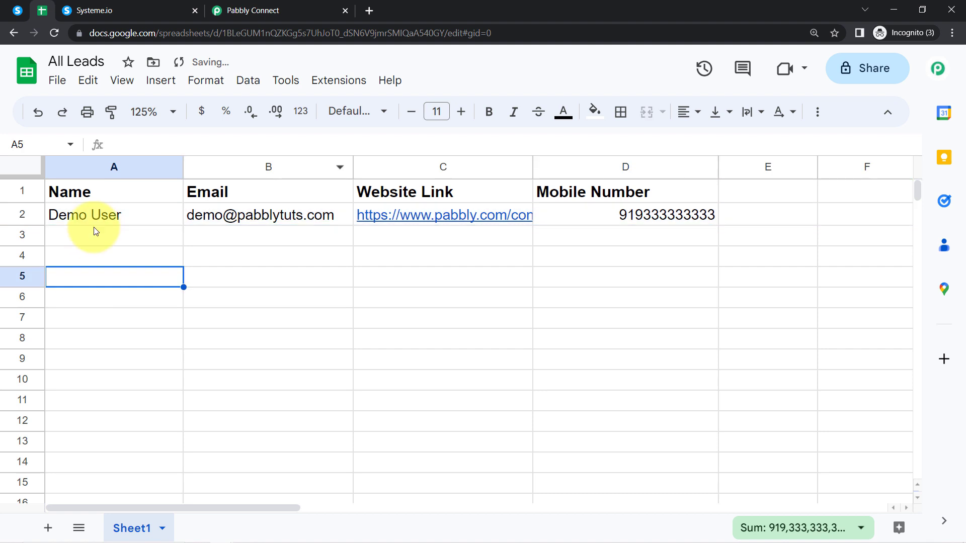
- Left-align the mobile number in cell D2
left_click(221, 217)
left_click(467, 211)
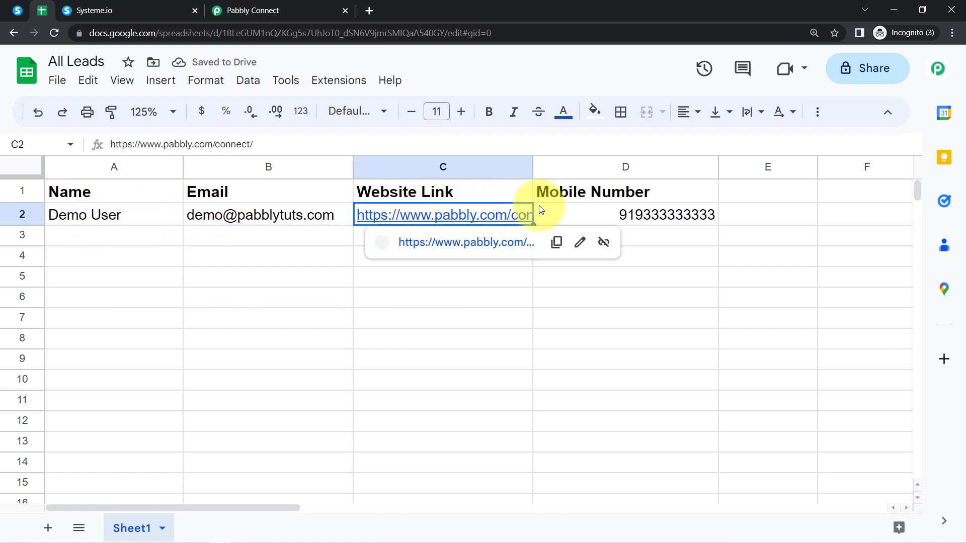
left_click(573, 198)
left_click(592, 212)
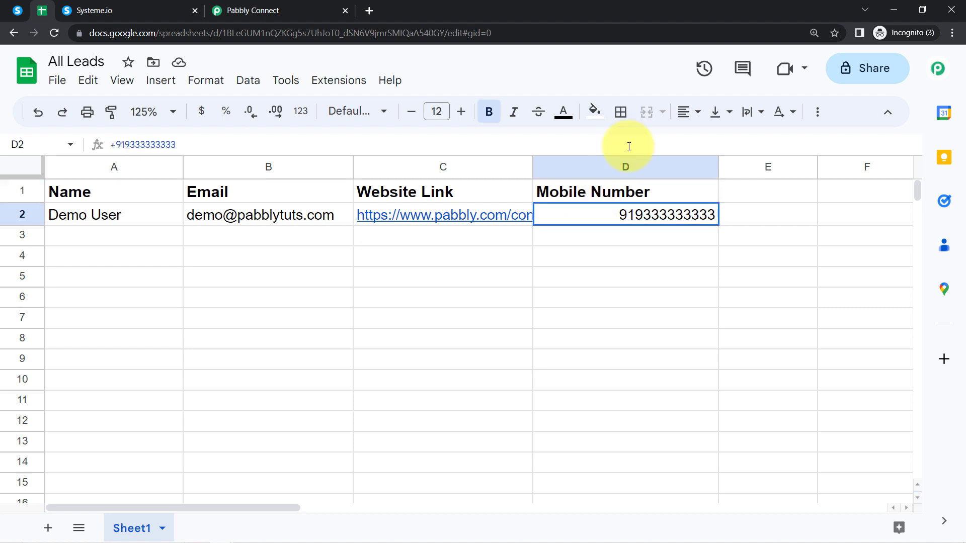
left_click(684, 113)
left_click(689, 143)
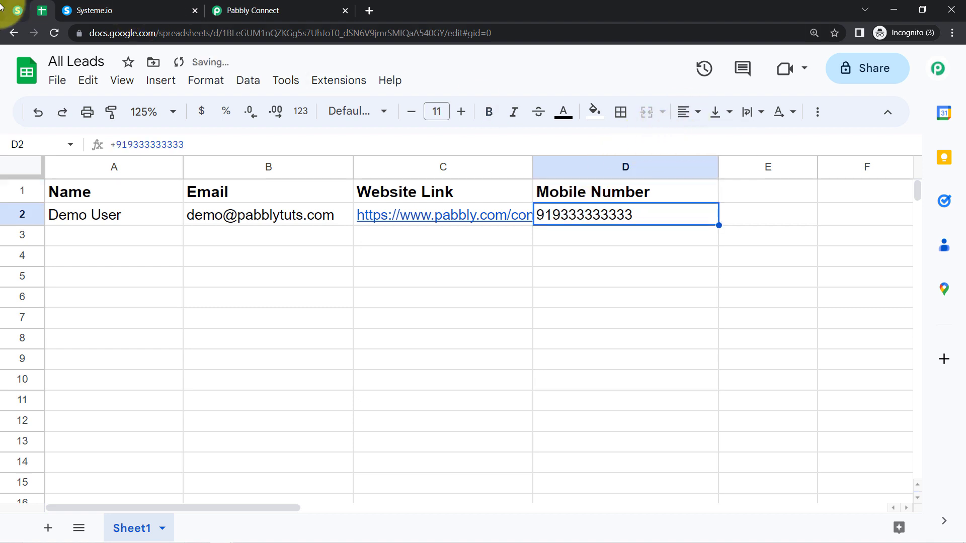
- Look over the Systeme.io thank-you page and All Leads sheet before going back to Pabbly Connect
left_click(18, 11)
left_click(116, 10)
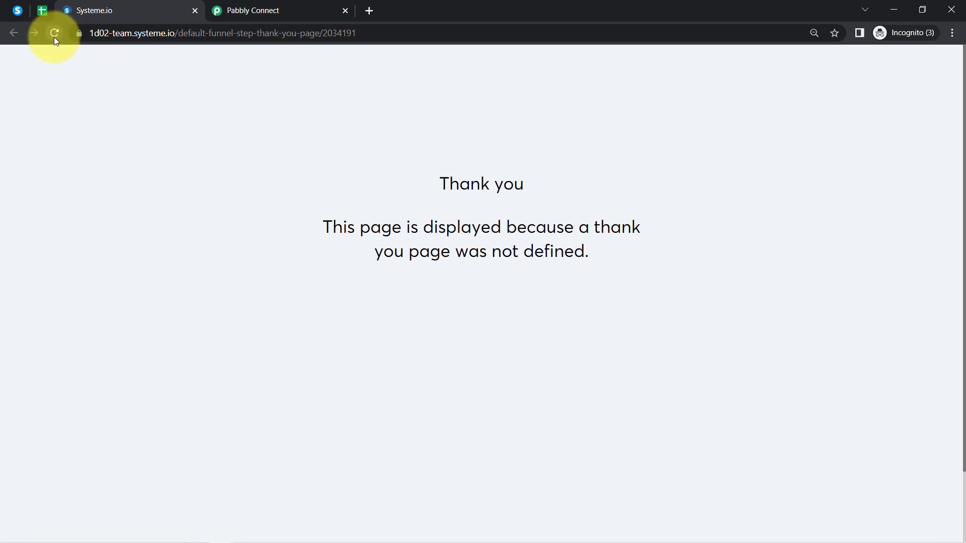
left_click(256, 10)
left_click(42, 10)
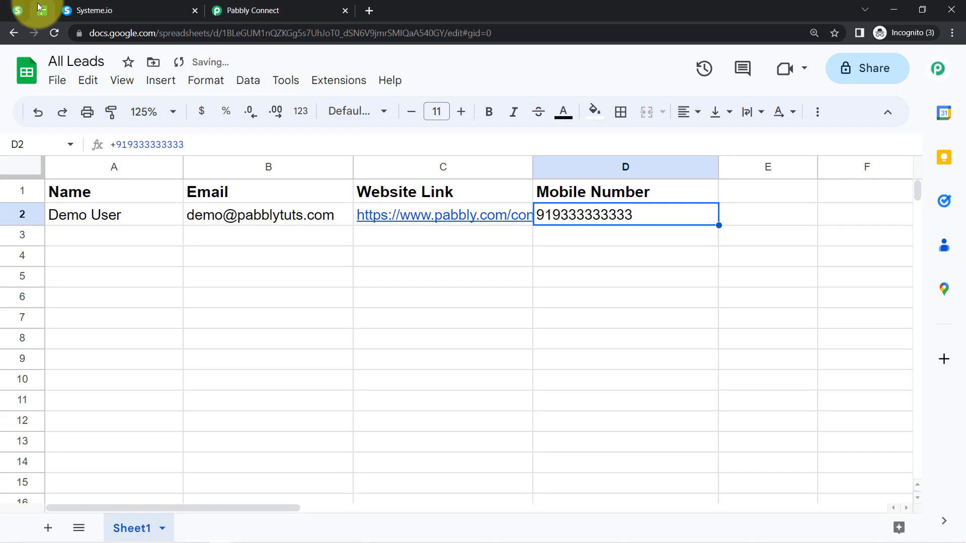
scroll(226, 285, "down", 2)
left_click(237, 10)
scroll(165, 244, "up", 10)
scroll(161, 243, "up", 5)
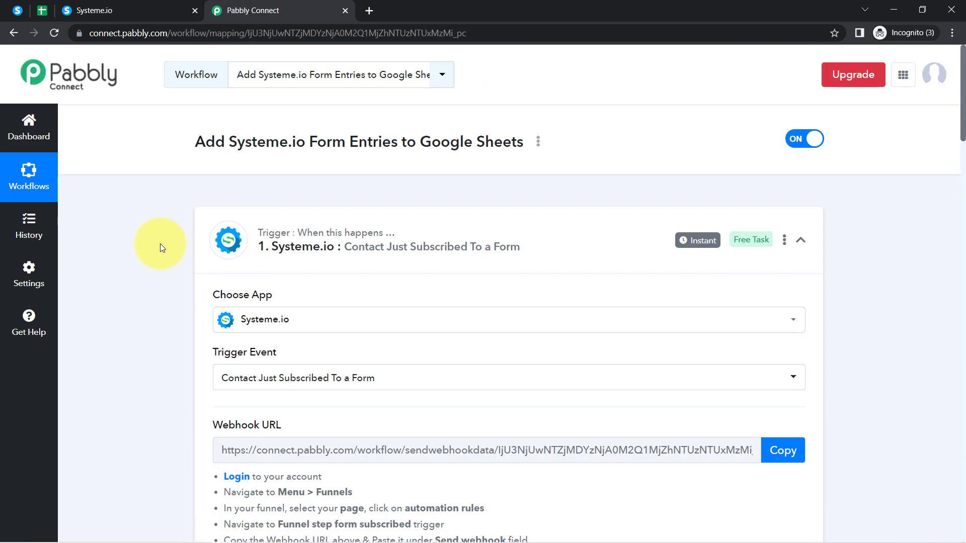
- Collapse the Systeme.io trigger and Google Sheets action step panels
mouse_move(707, 237)
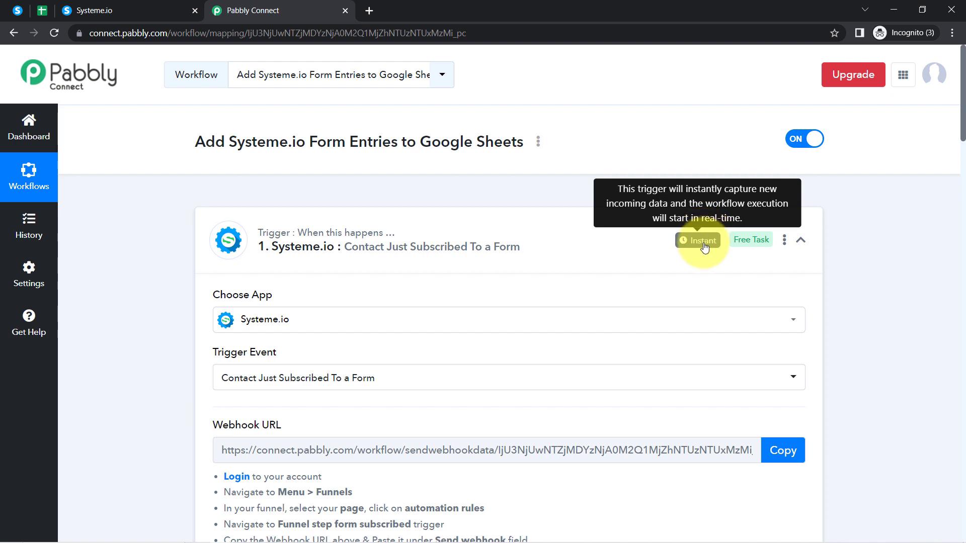
left_click(417, 245)
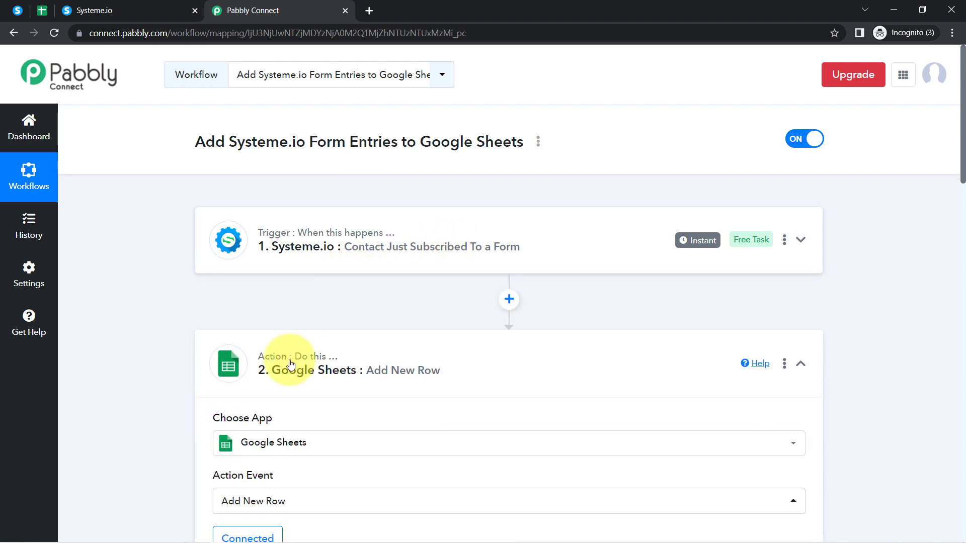
left_click(290, 364)
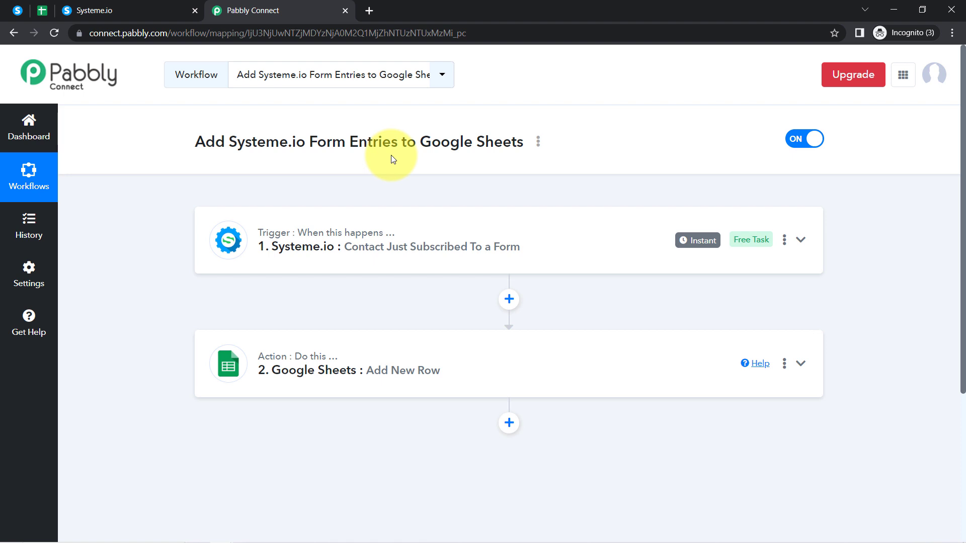
left_click(539, 146)
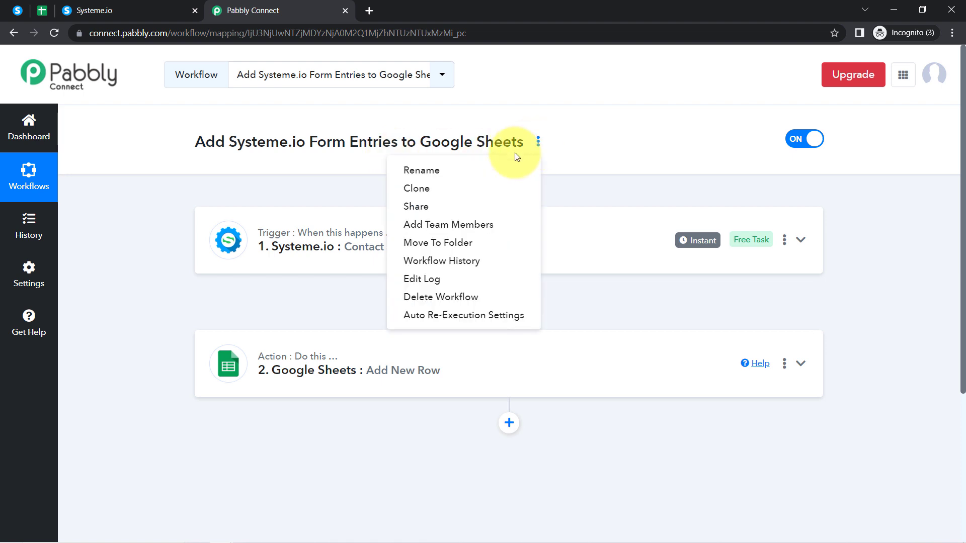
- Copy the workflow's share link from the Share Workflow dialog, then close it
left_click(434, 215)
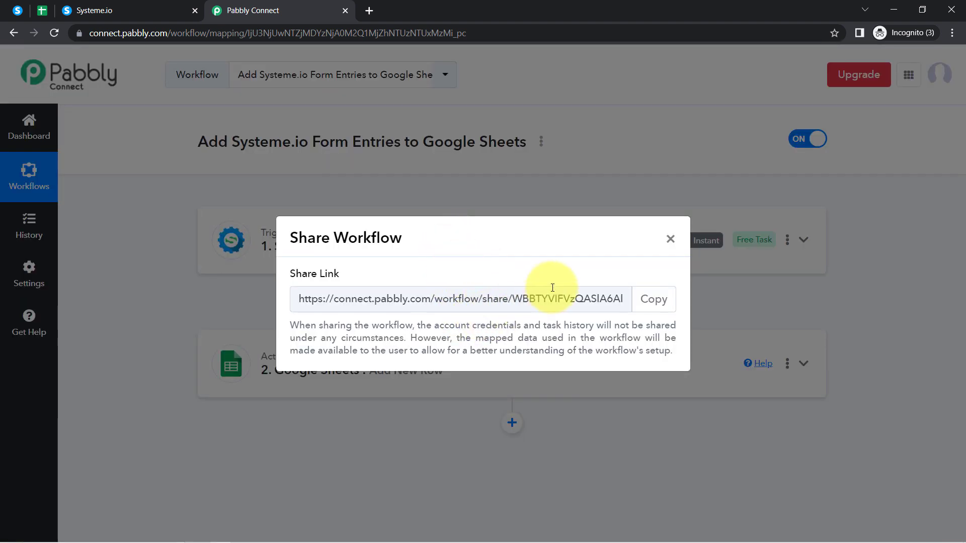
left_click(653, 302)
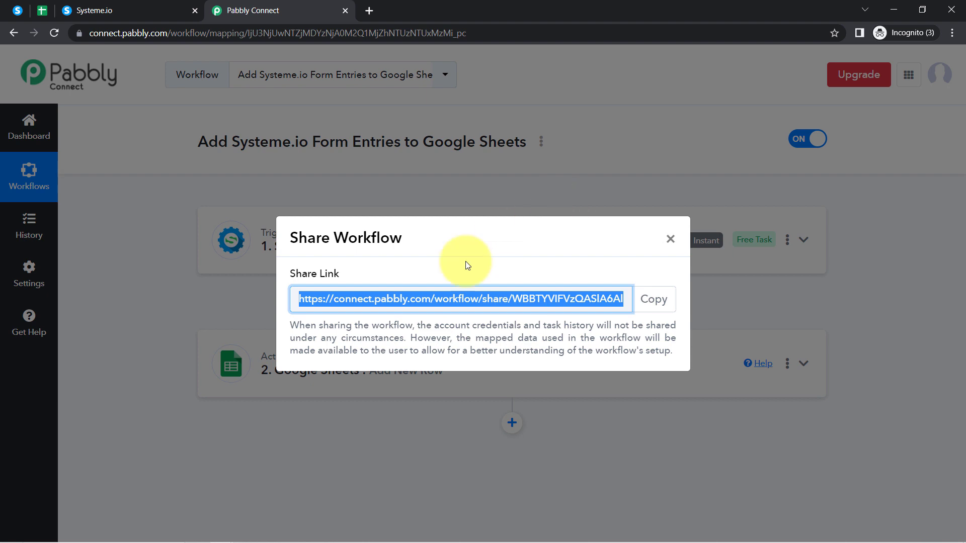
left_click(670, 239)
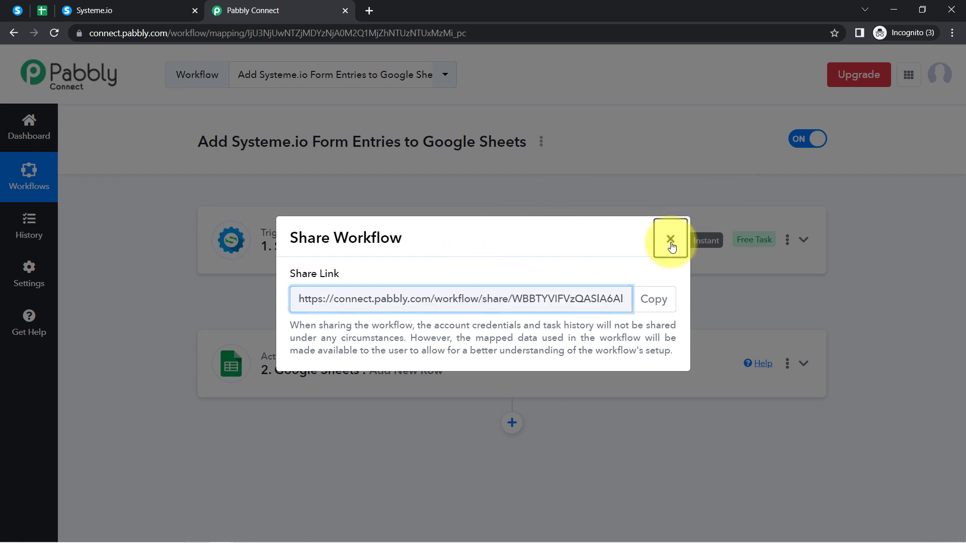